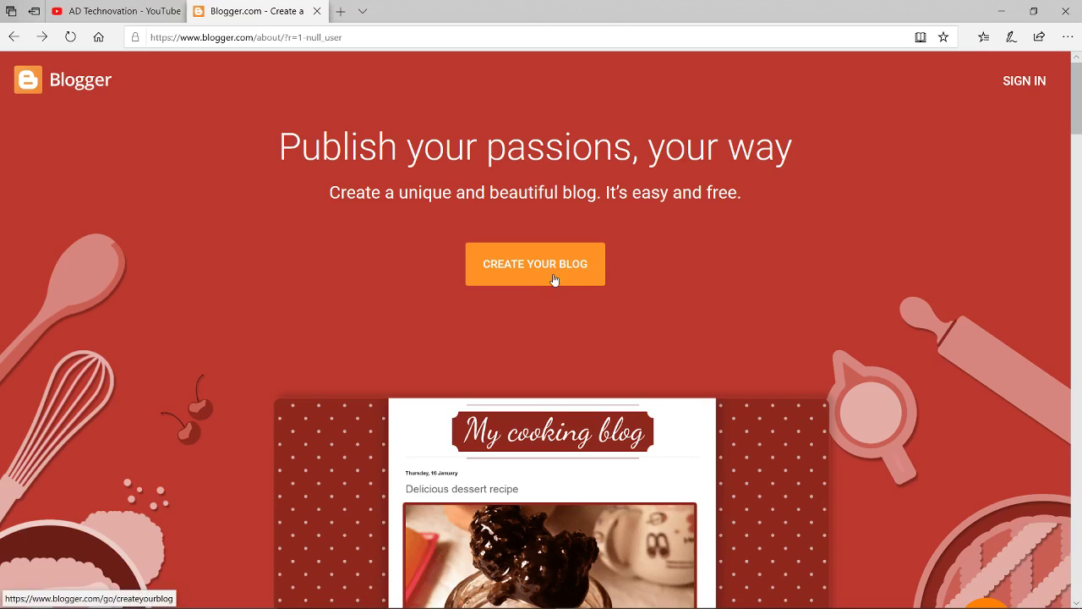
# Start creating a blog from the Blogger home page to reach the Google sign-in
pyautogui.click(554, 280)
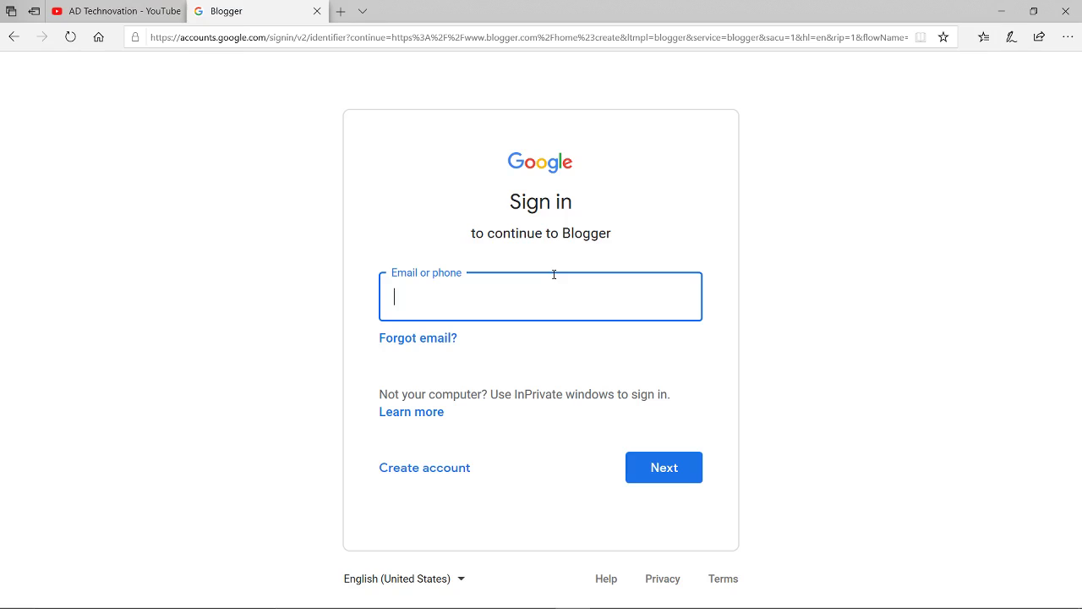
pyautogui.moveTo(643, 596)
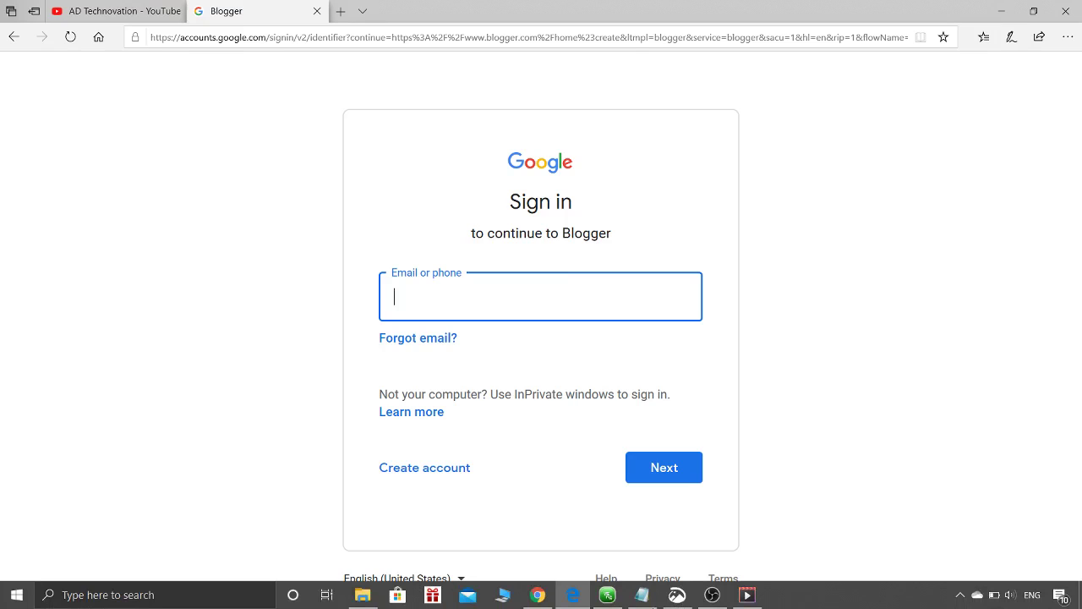
pyautogui.click(747, 596)
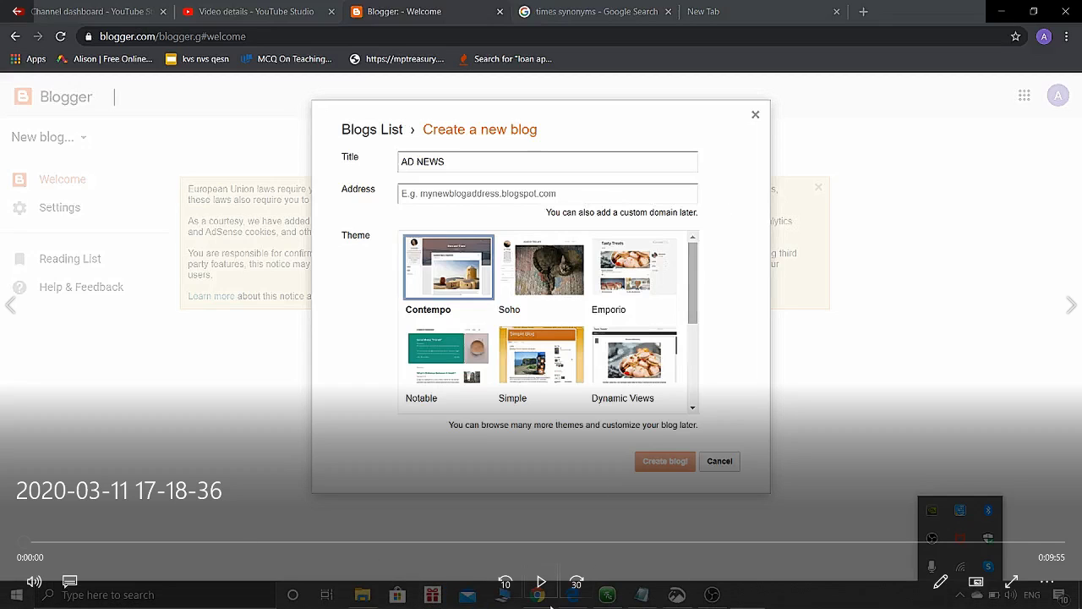
pyautogui.click(540, 581)
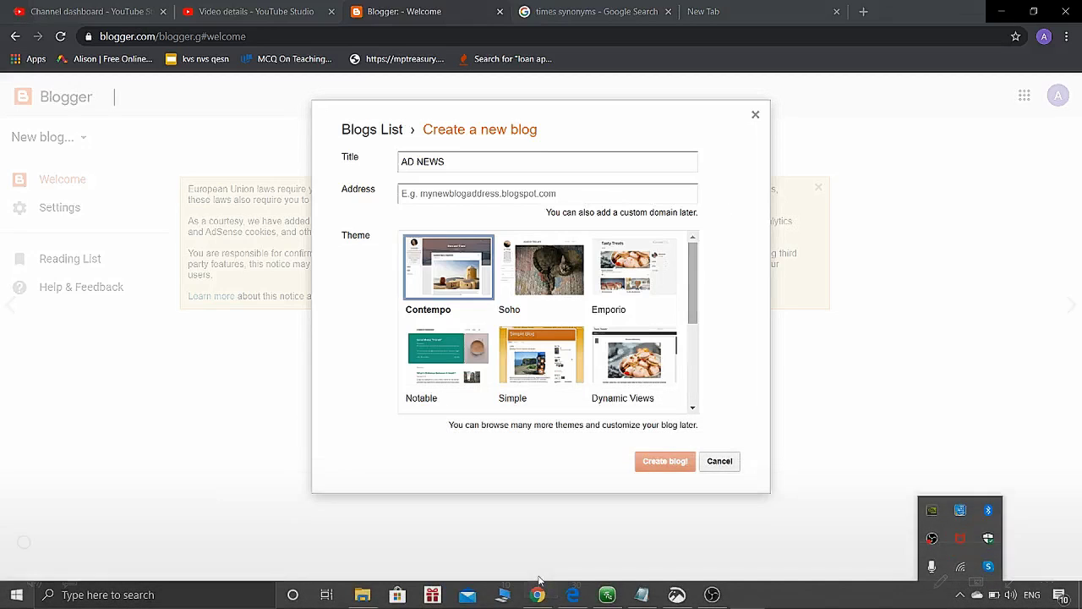
pyautogui.moveTo(468, 472)
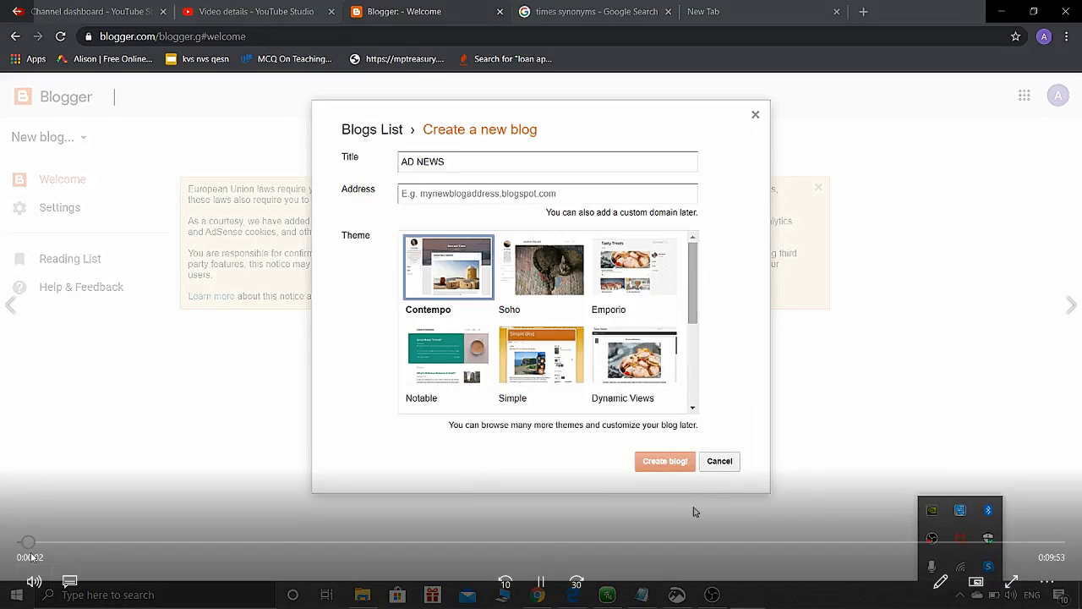
pyautogui.moveTo(40, 544); pyautogui.dragTo(9, 533)
# Show the Blogger welcome page screenshot in Snip & Sketch and return to the video recording
pyautogui.click(682, 596)
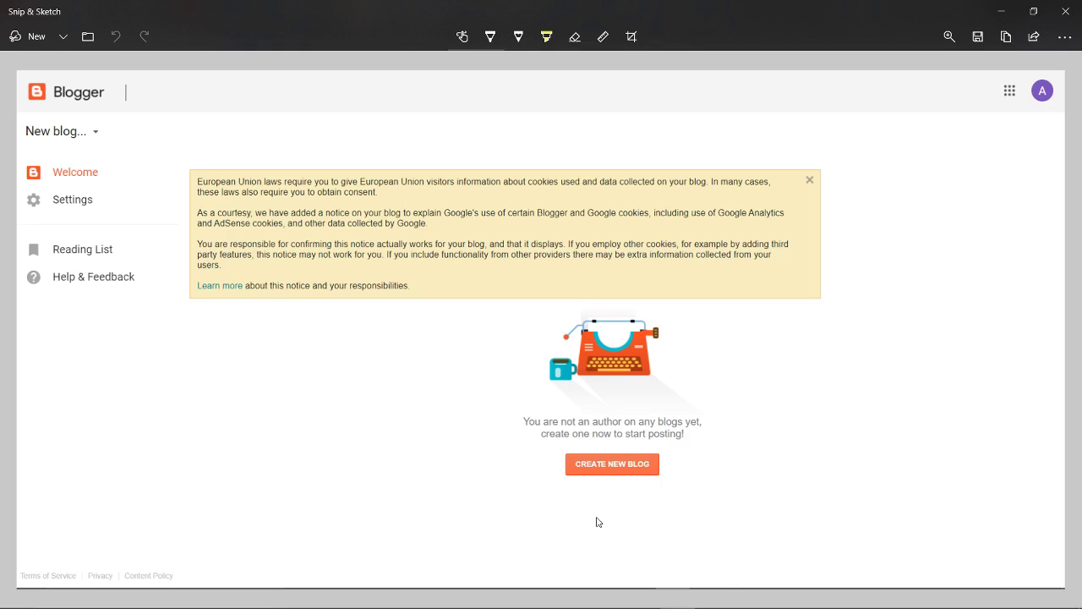
pyautogui.moveTo(632, 601)
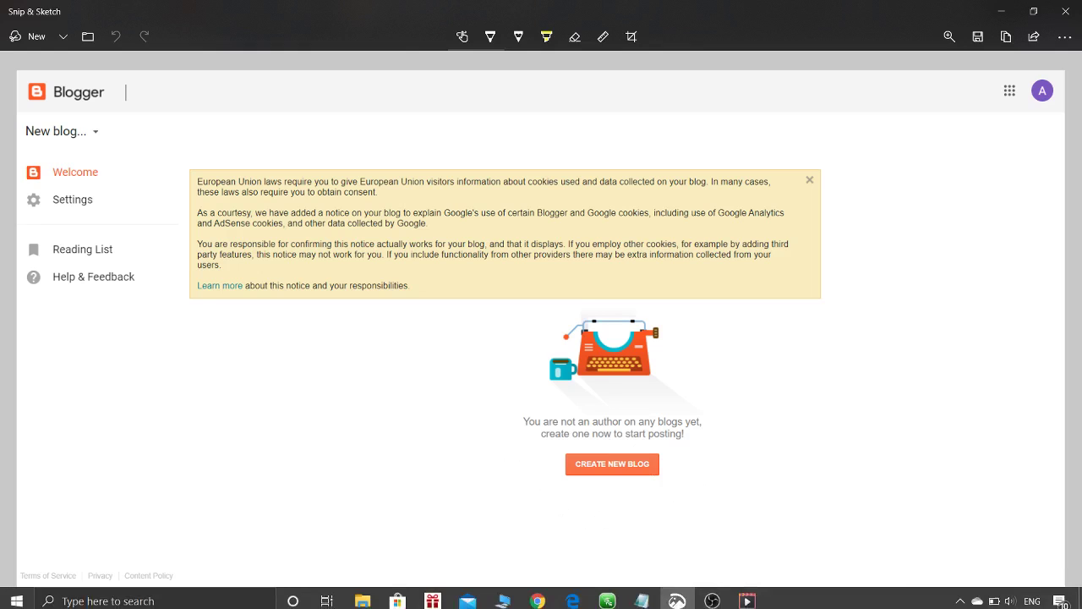
pyautogui.click(746, 596)
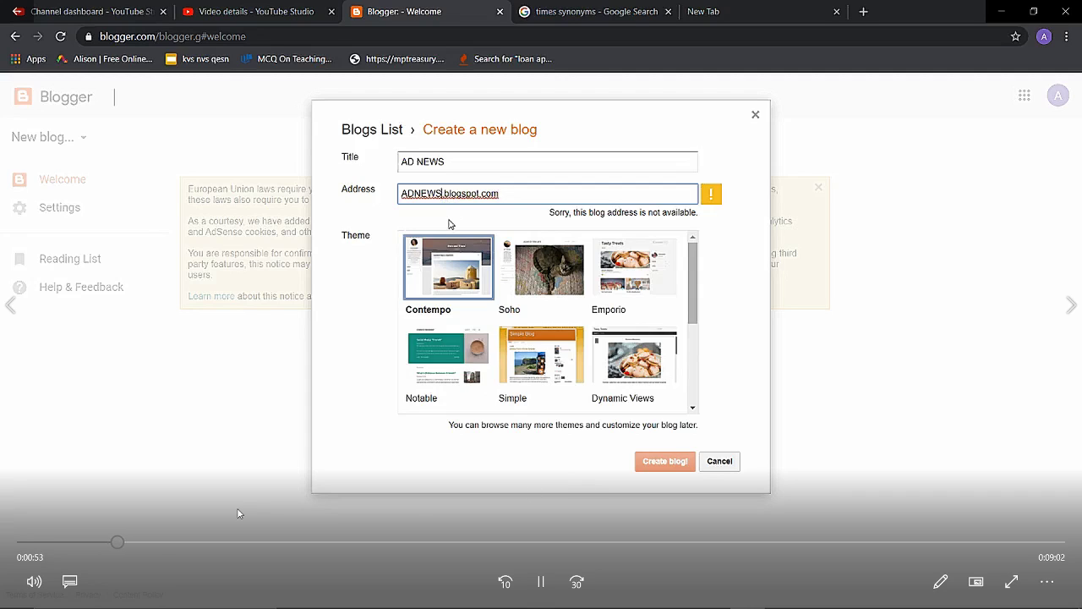
# Skip the recording forward past the blog address entry to the browsing of blog themes
pyautogui.click(131, 542)
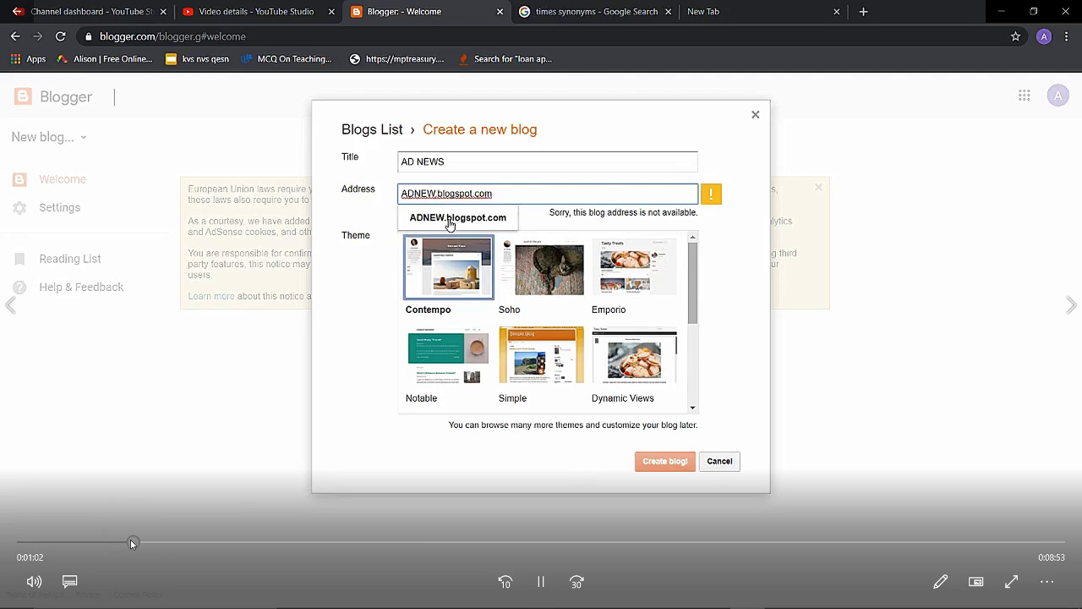
pyautogui.moveTo(131, 543); pyautogui.dragTo(226, 540)
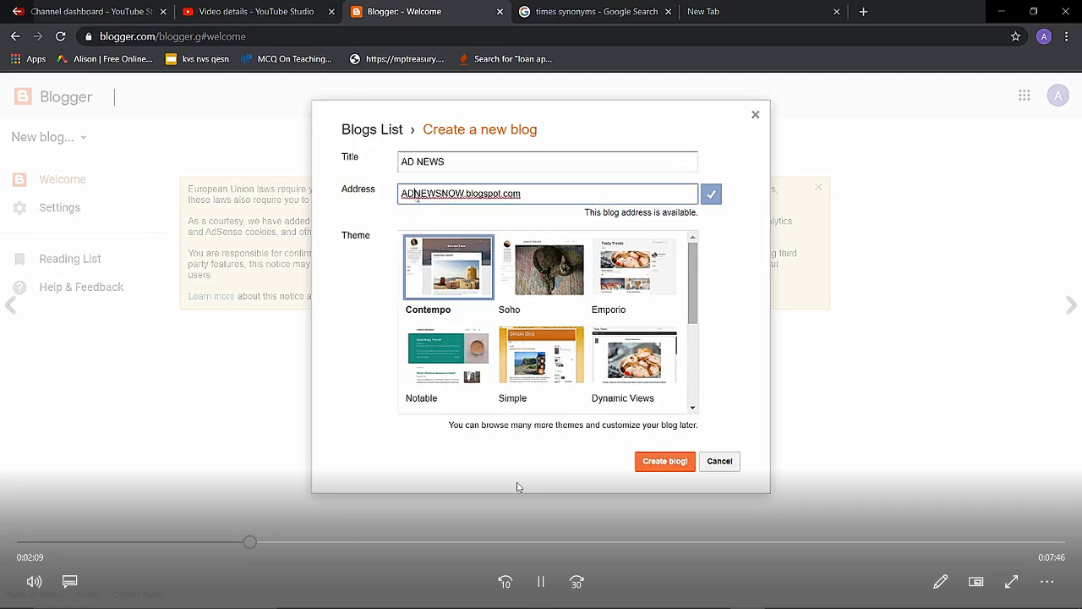
pyautogui.click(272, 542)
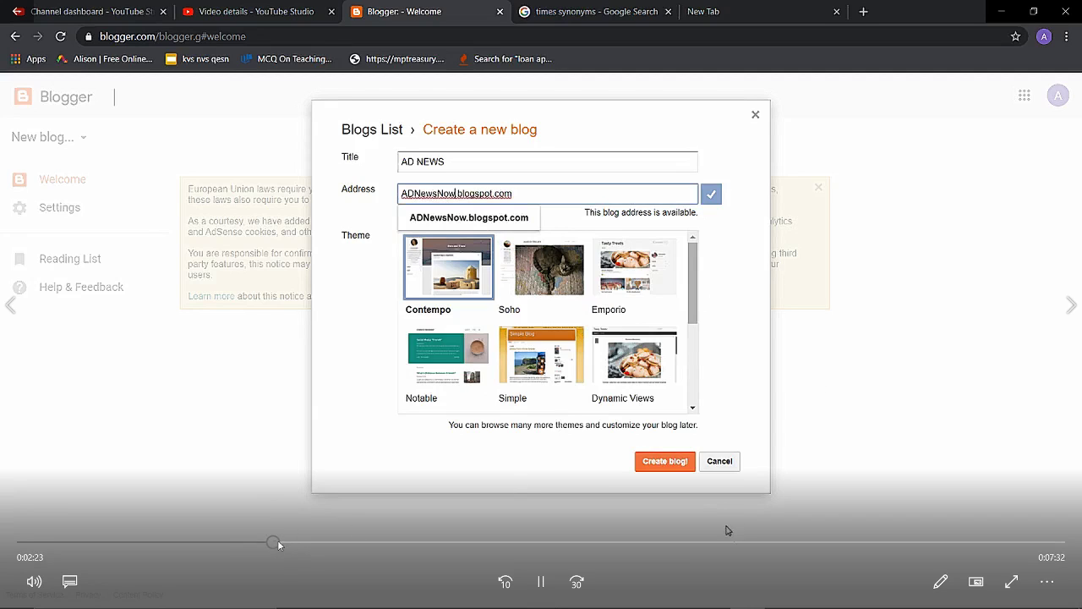
pyautogui.click(292, 542)
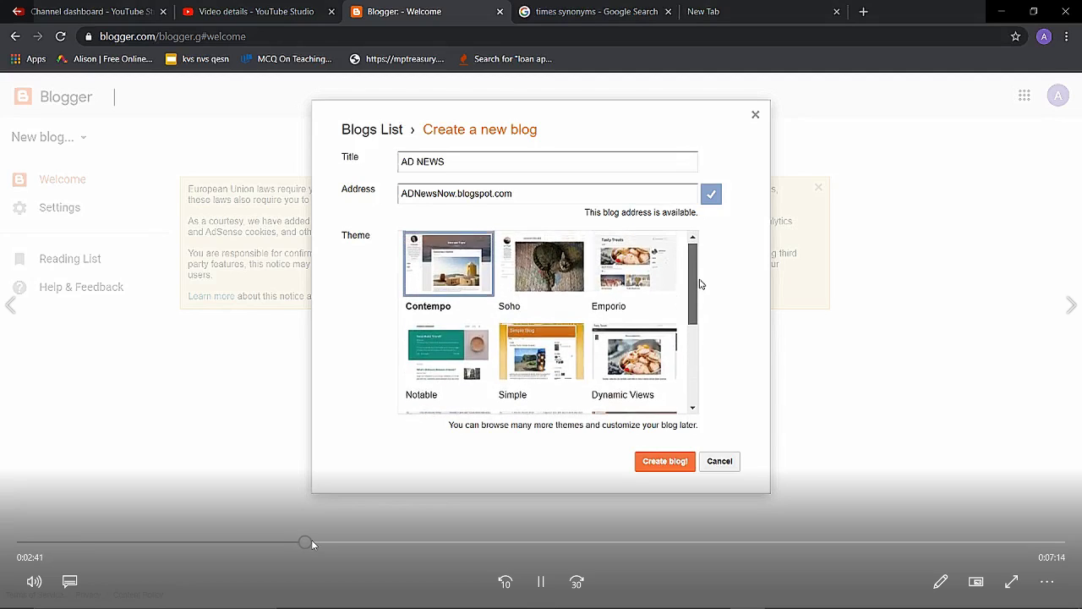
# Skip the recording through the blog's creation to the AD NEWS posts dashboard and play on from around 3:00
pyautogui.click(328, 542)
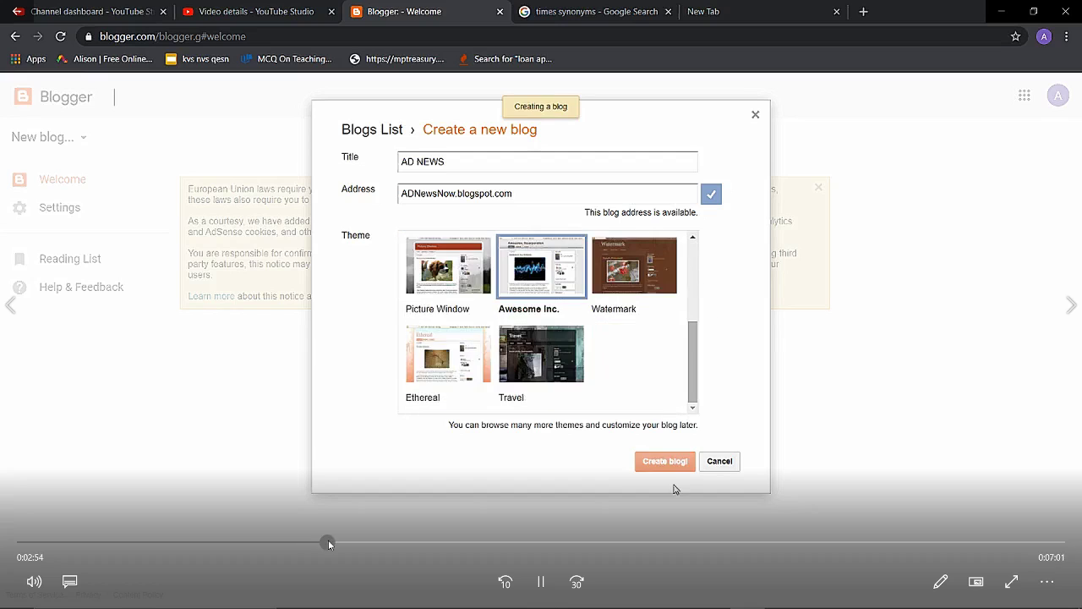
pyautogui.click(352, 542)
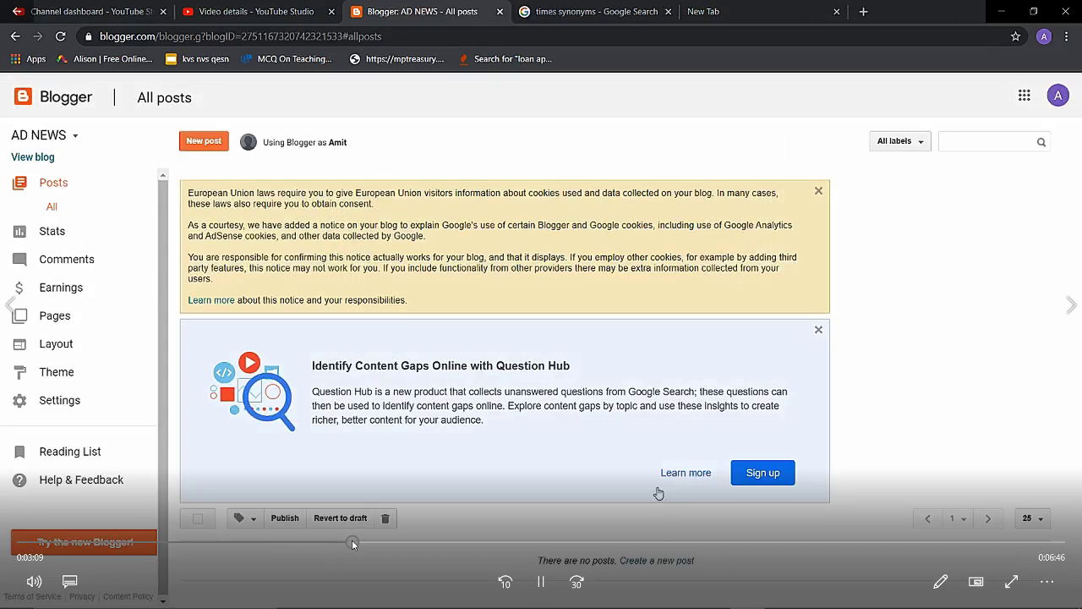
pyautogui.click(340, 542)
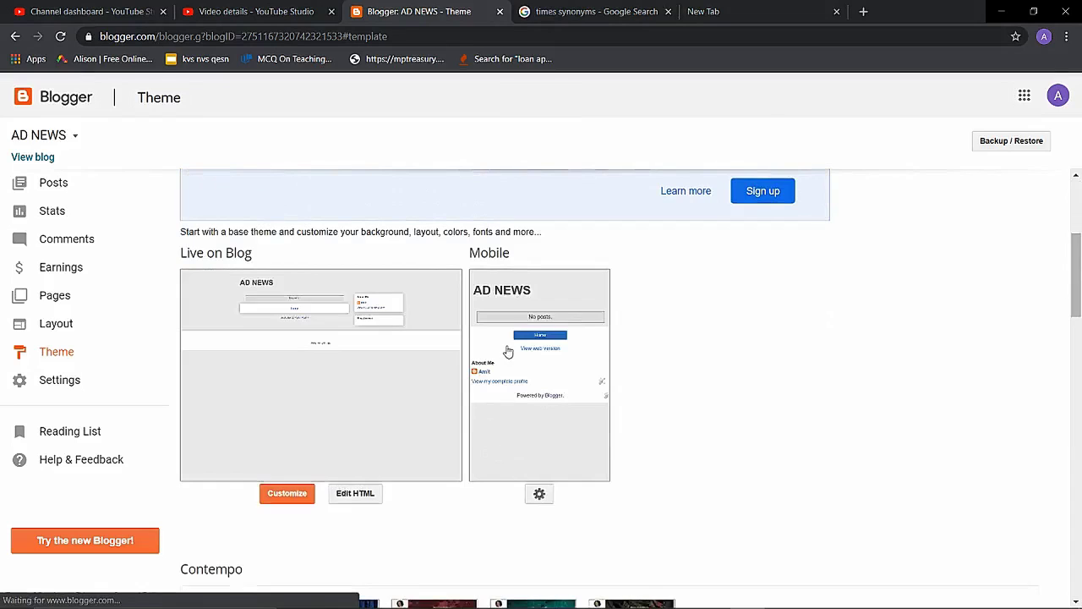
# View the live AD NEWS blog and return to its Theme page in Blogger
pyautogui.moveTo(282, 399)
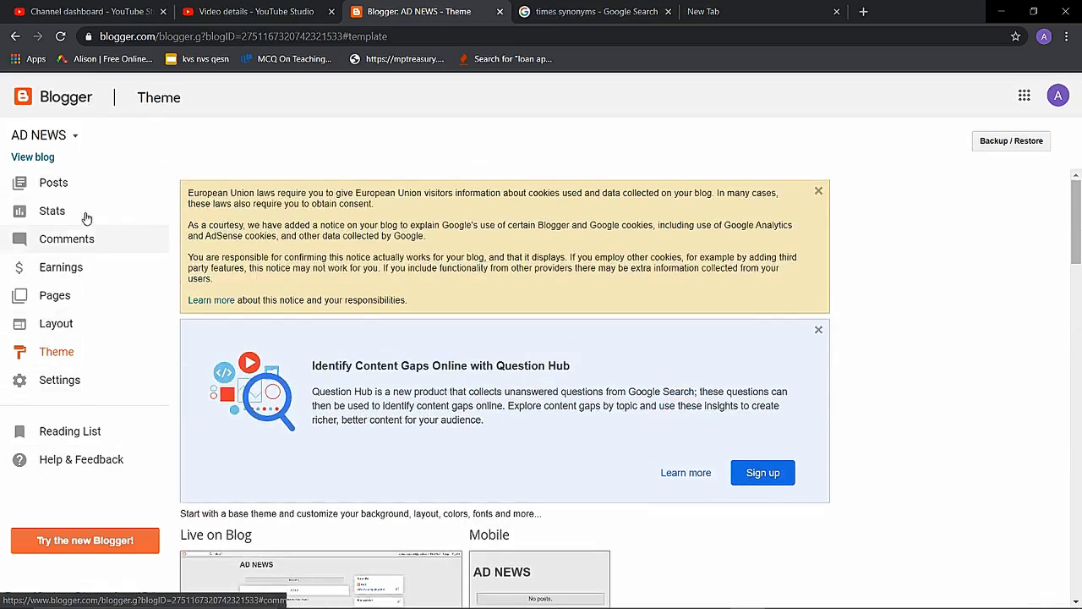
pyautogui.click(34, 157)
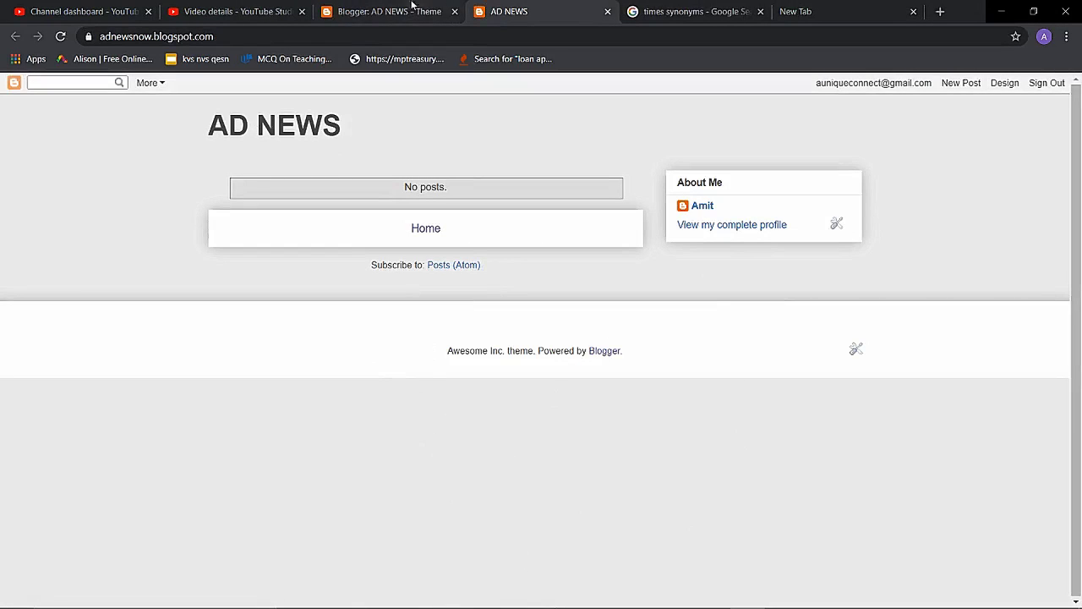
pyautogui.click(389, 14)
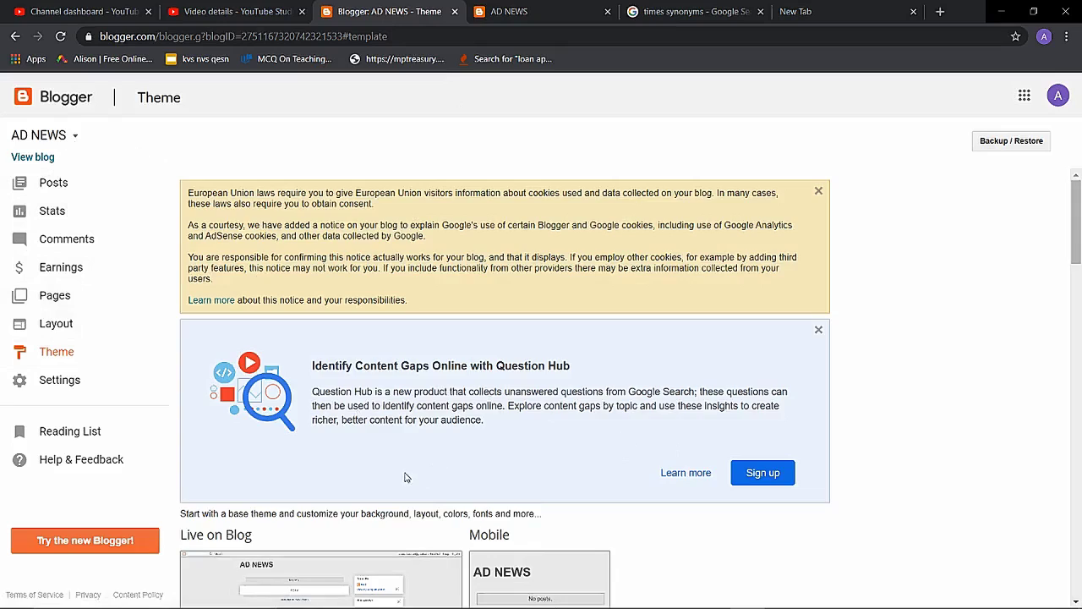
# Skip the recording to the opening of the new post editor and replay that part from around 5:00
pyautogui.moveTo(531, 545)
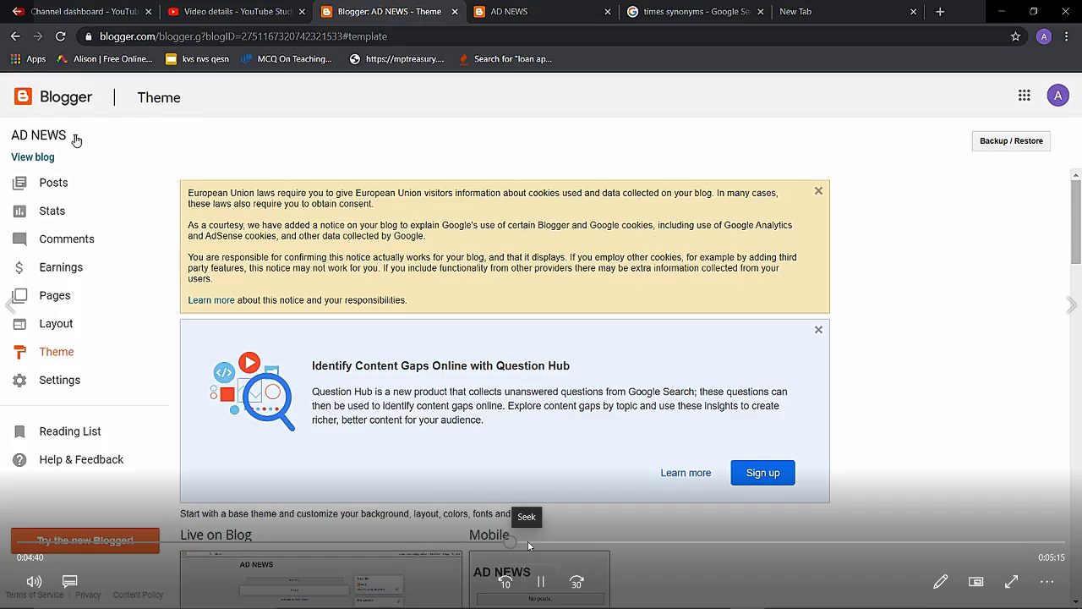
pyautogui.click(528, 543)
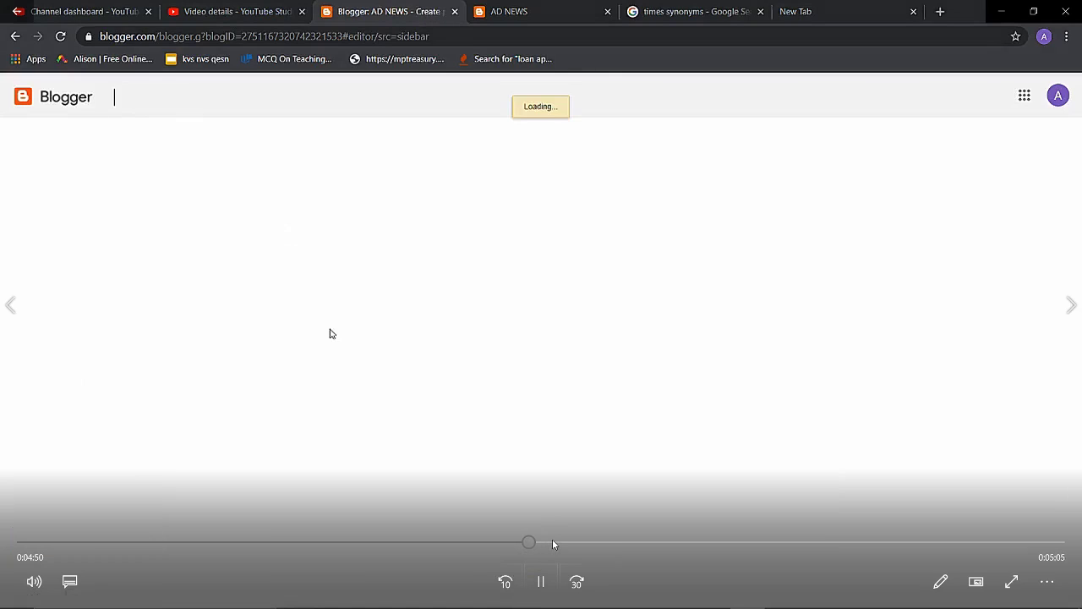
pyautogui.click(558, 542)
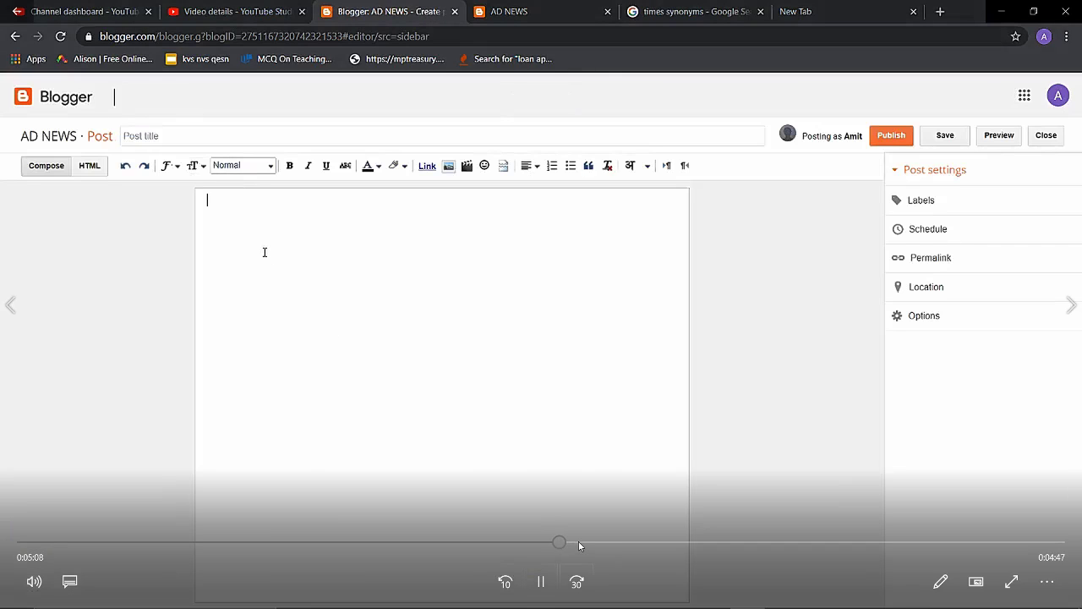
pyautogui.click(517, 542)
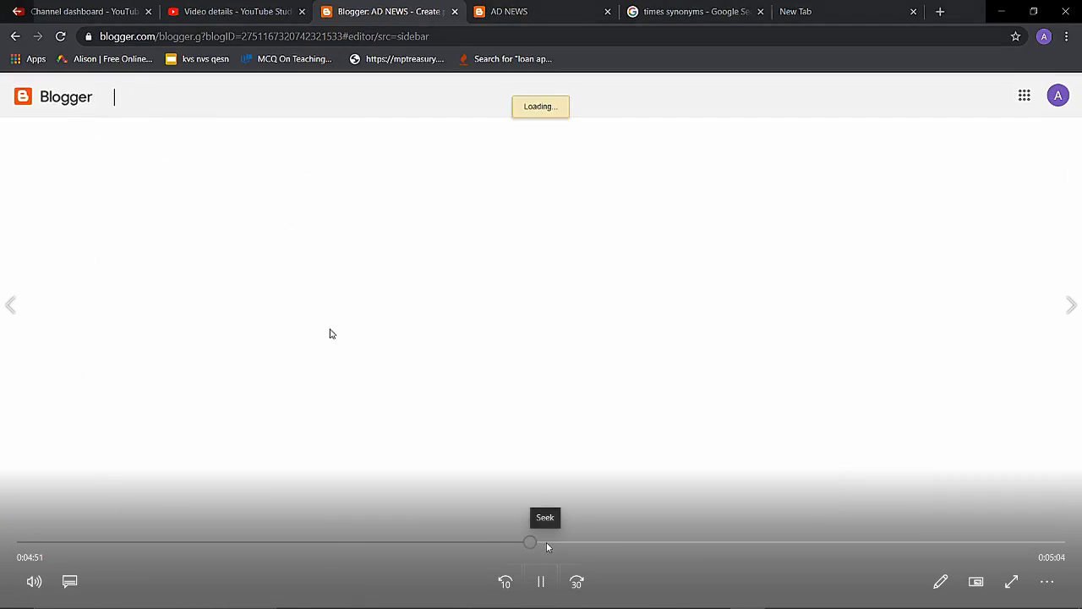
pyautogui.click(546, 542)
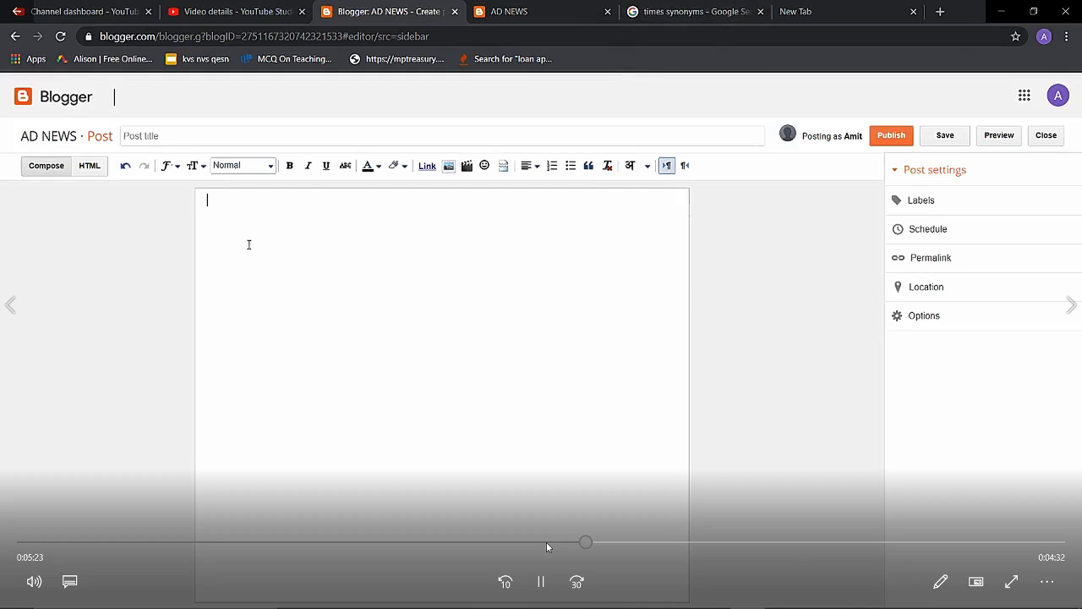
# Skip the recording to the formatting of the "News for sports" text and replay from around 6:04
pyautogui.click(629, 542)
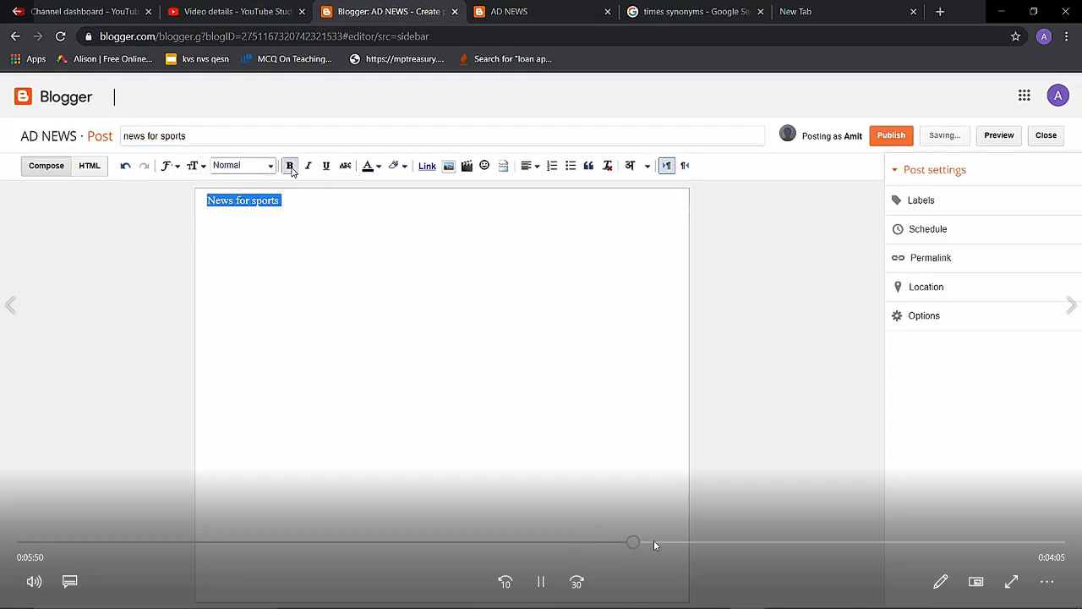
pyautogui.click(654, 541)
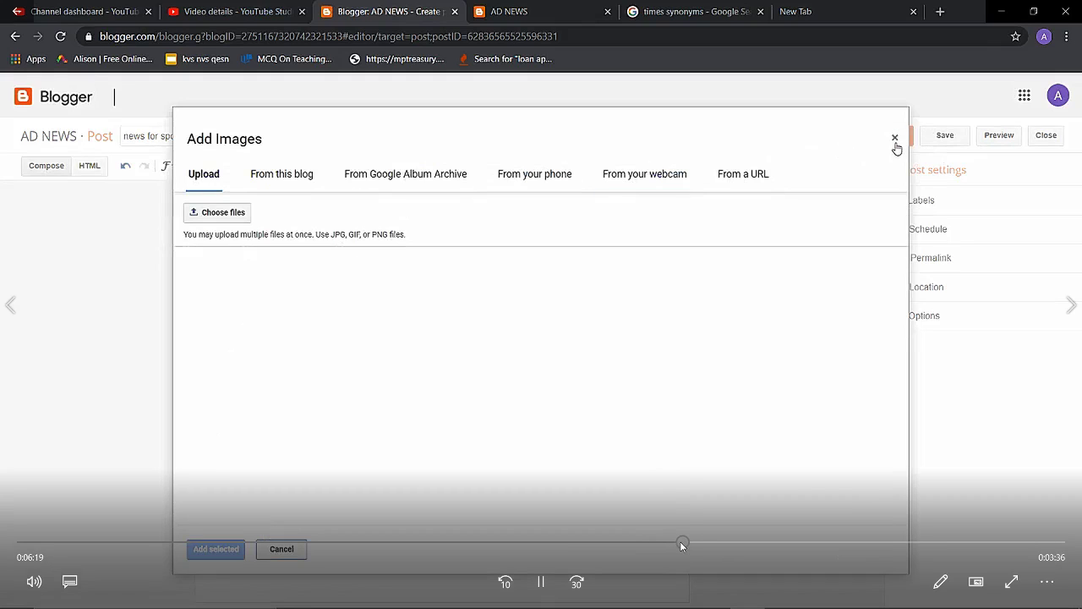
pyautogui.moveTo(682, 543); pyautogui.dragTo(656, 541)
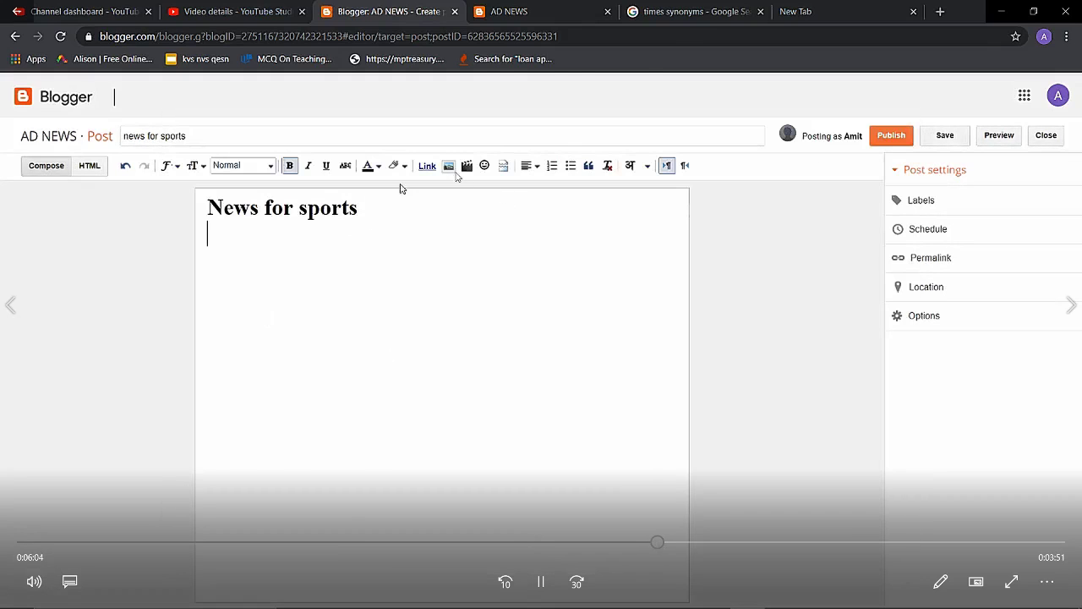
# Skip the recording through the upload of the image 73674.jpg to its insertion into the post
pyautogui.click(686, 542)
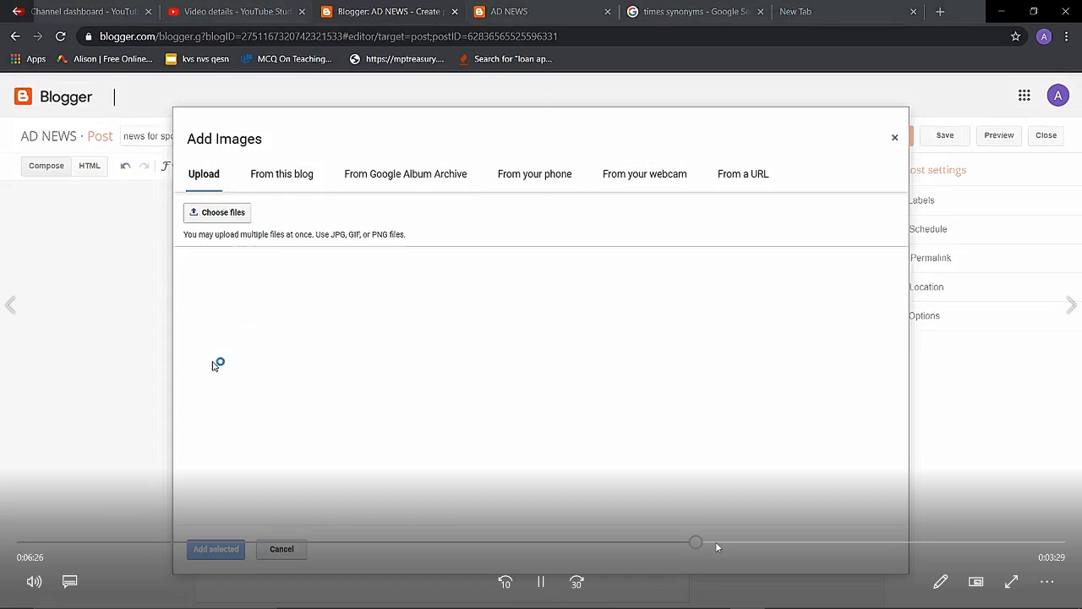
pyautogui.click(715, 543)
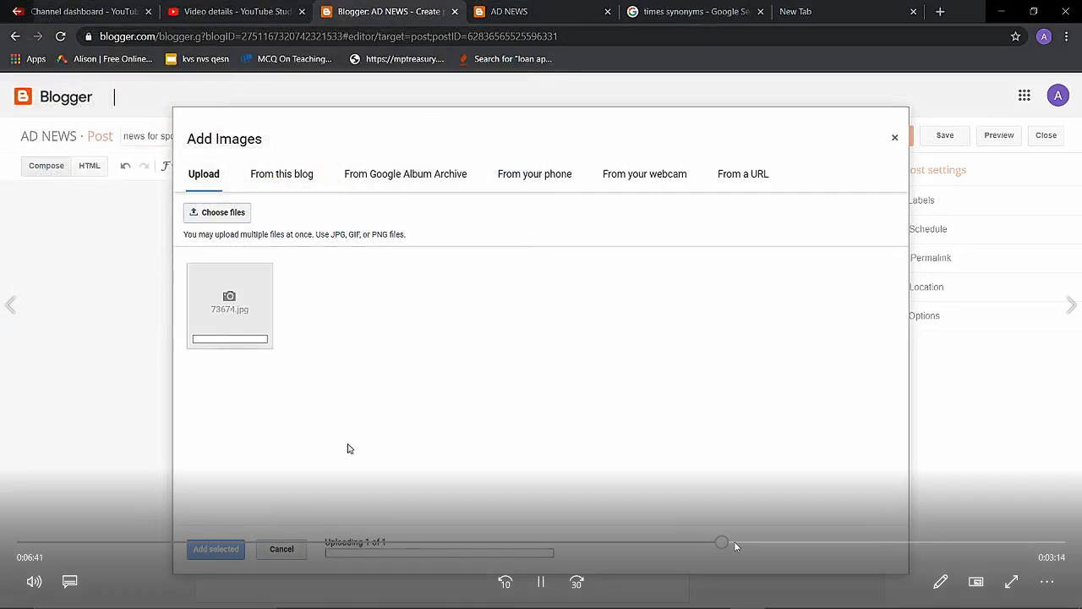
pyautogui.click(746, 542)
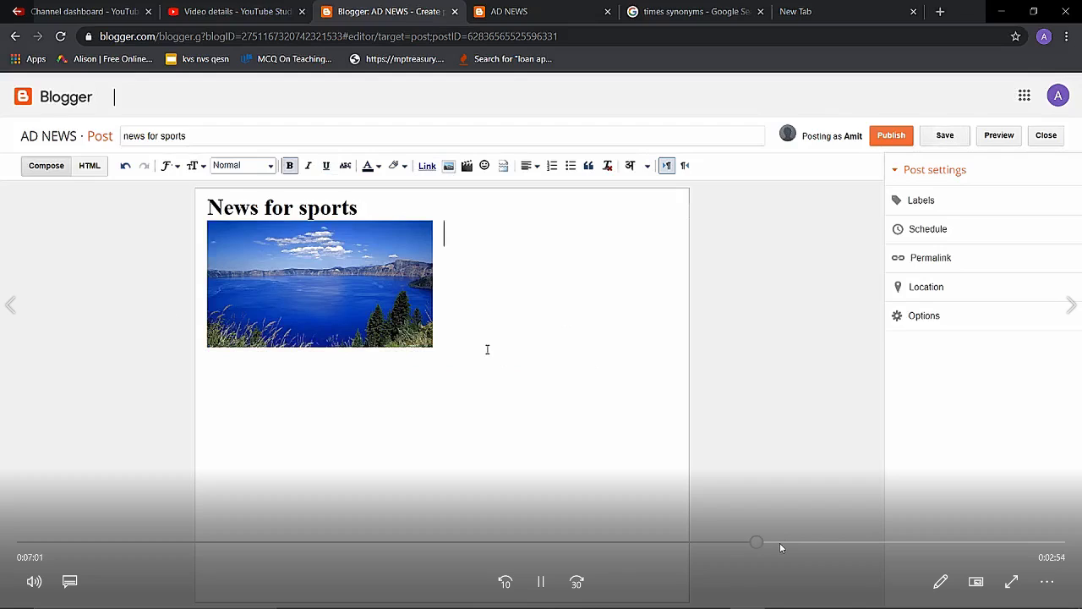
# Skip the recording to the finished "news for sports" post, replay from around 7:52, and move on to the live blog
pyautogui.moveTo(780, 545); pyautogui.dragTo(835, 545)
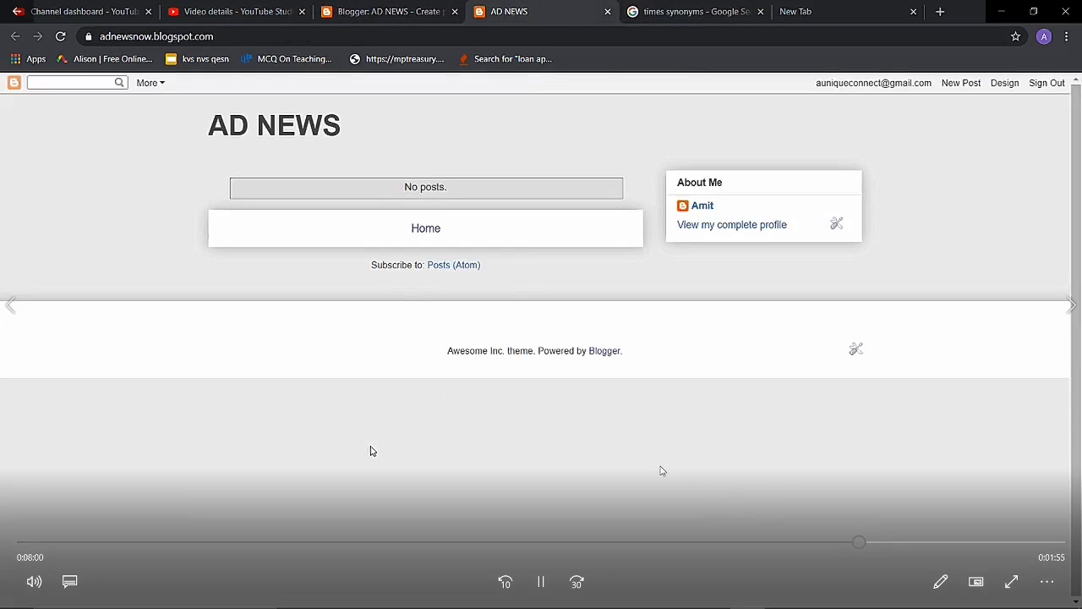
pyautogui.click(843, 541)
pyautogui.click(843, 542)
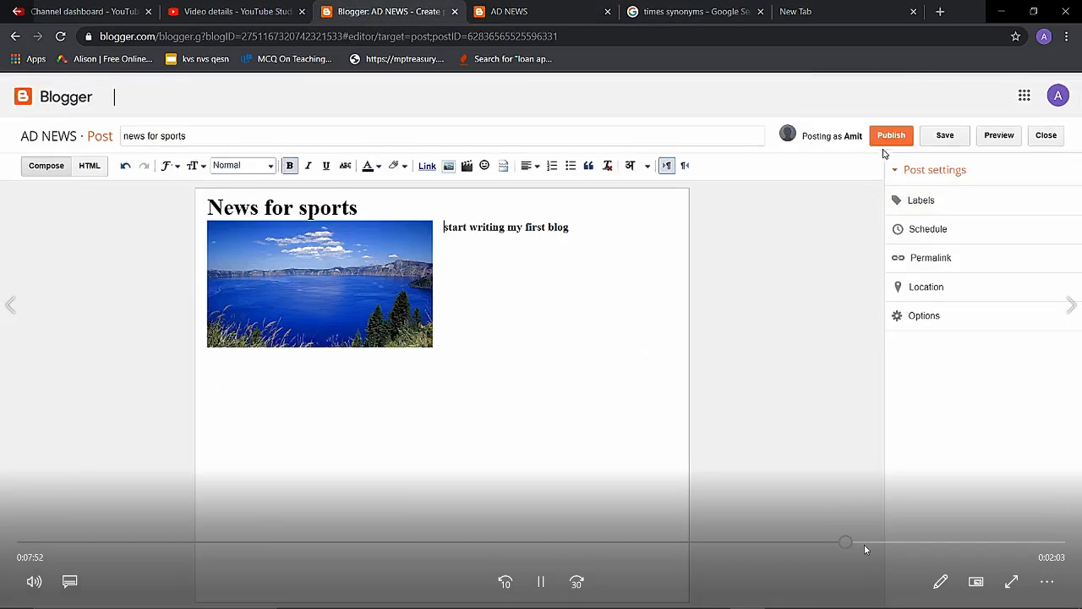
pyautogui.click(863, 542)
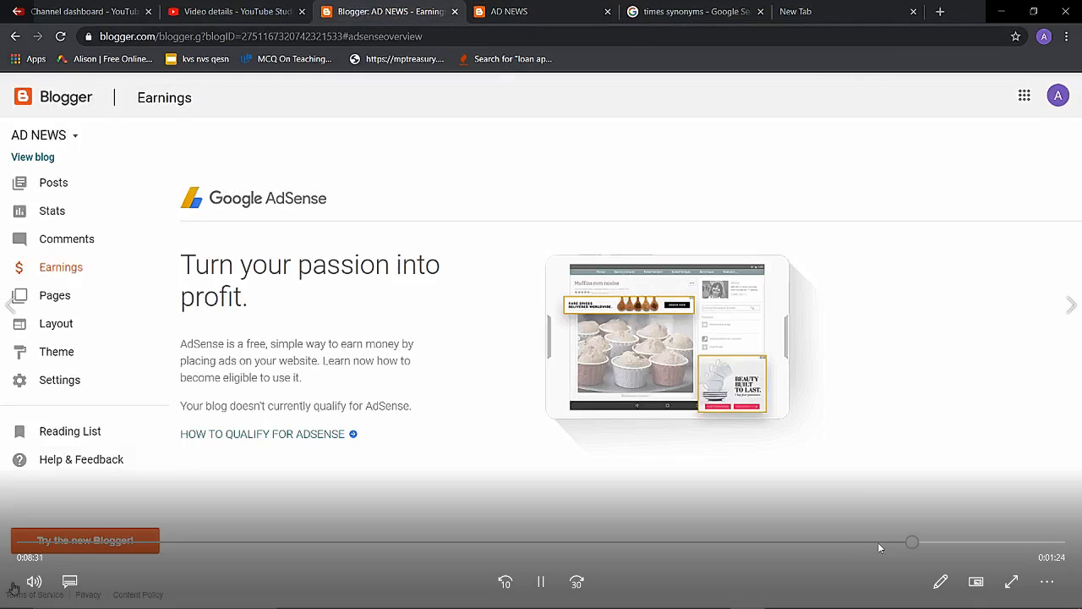
# Skip back and forth in the recording between the Earnings page and the blog theme selection around 8:30 to 8:40
pyautogui.moveTo(878, 542); pyautogui.dragTo(899, 542)
pyautogui.click(926, 543)
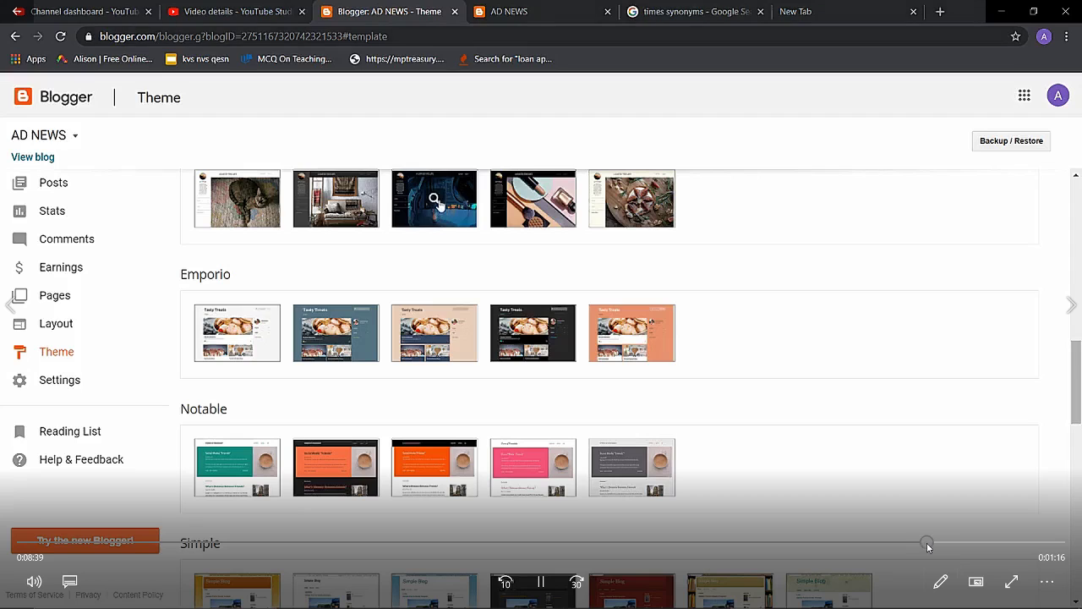
pyautogui.click(904, 544)
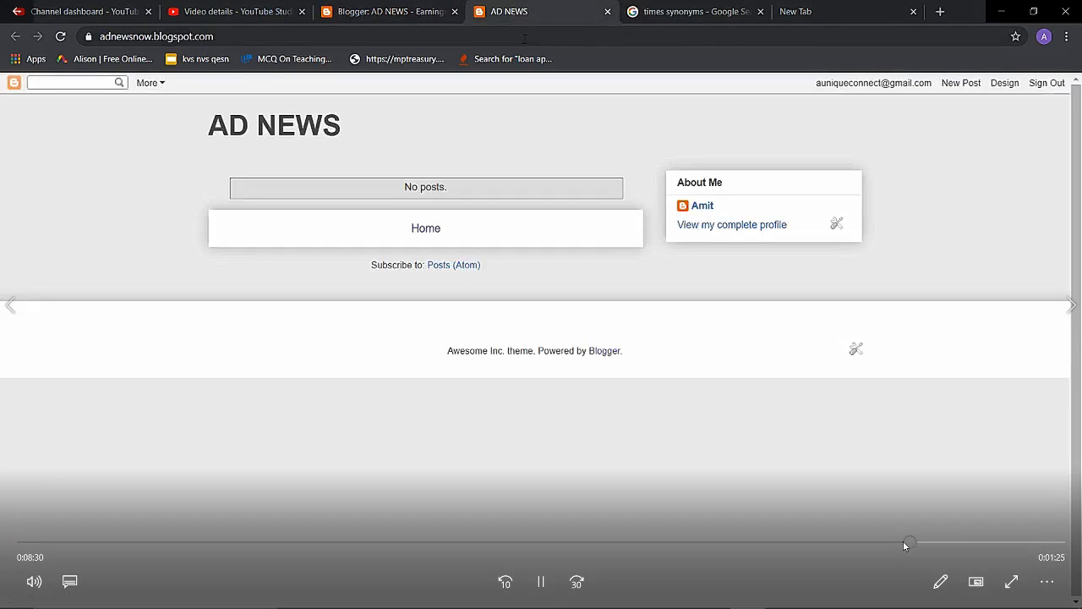
pyautogui.click(928, 543)
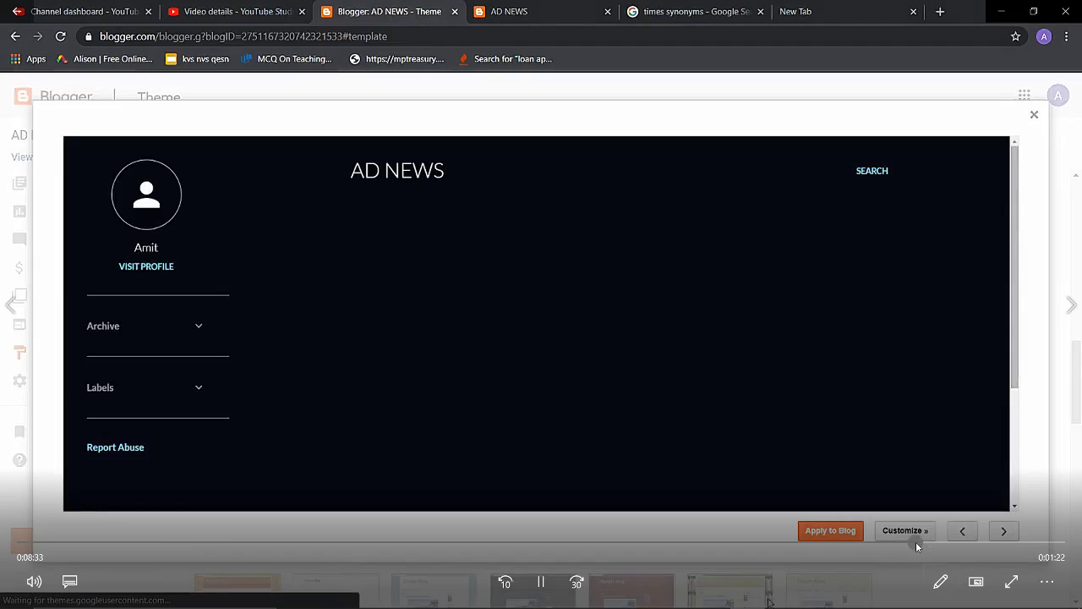
# Skip the recording back to the live AD NEWS blog around 8:29 and forward to the dark theme preview around 8:46
pyautogui.click(916, 543)
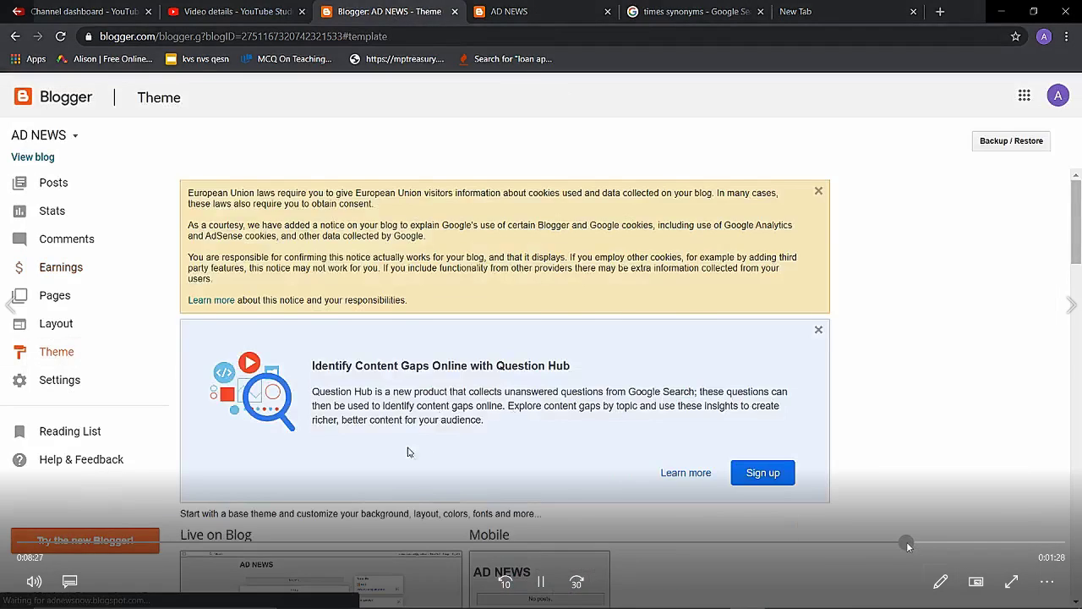
pyautogui.click(909, 543)
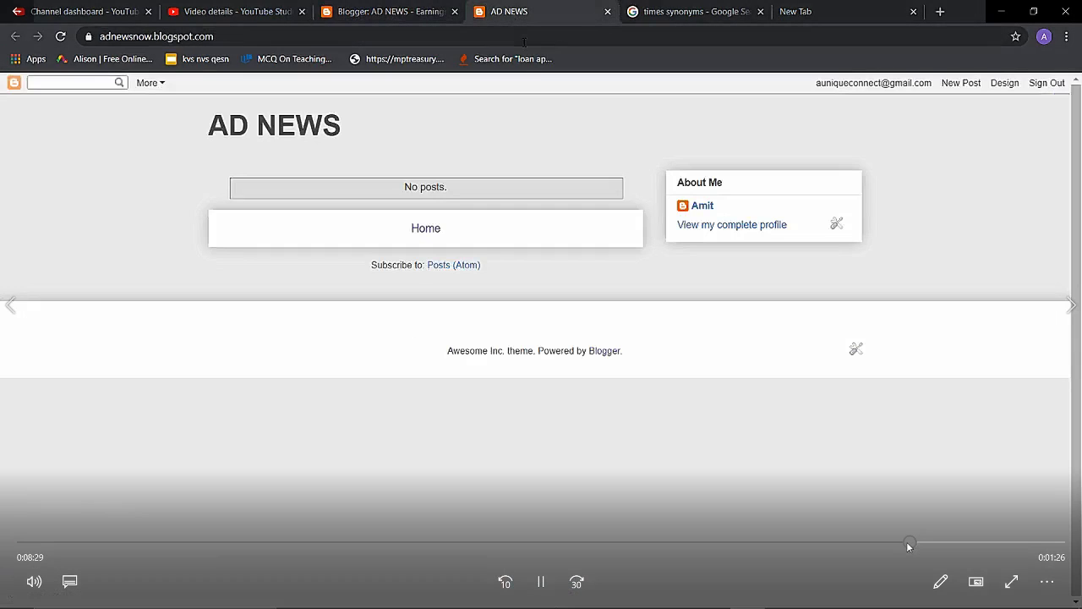
pyautogui.click(937, 542)
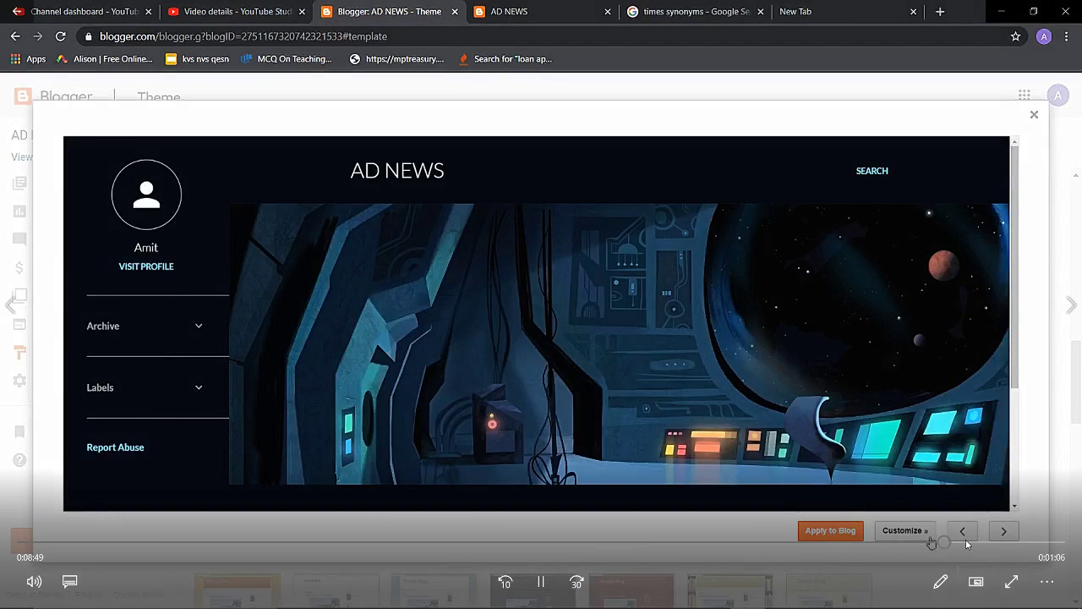
pyautogui.click(964, 542)
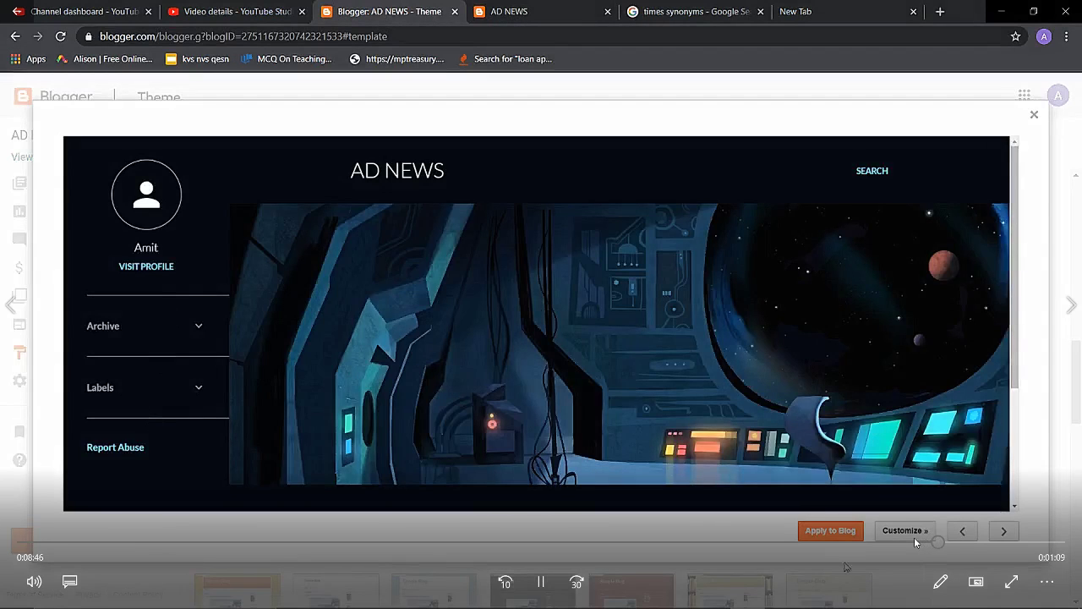
# Rewind the recording to the Earnings page around 8:24 and skip through the theme gallery at 8:36 to the theme preview at 8:48
pyautogui.click(914, 542)
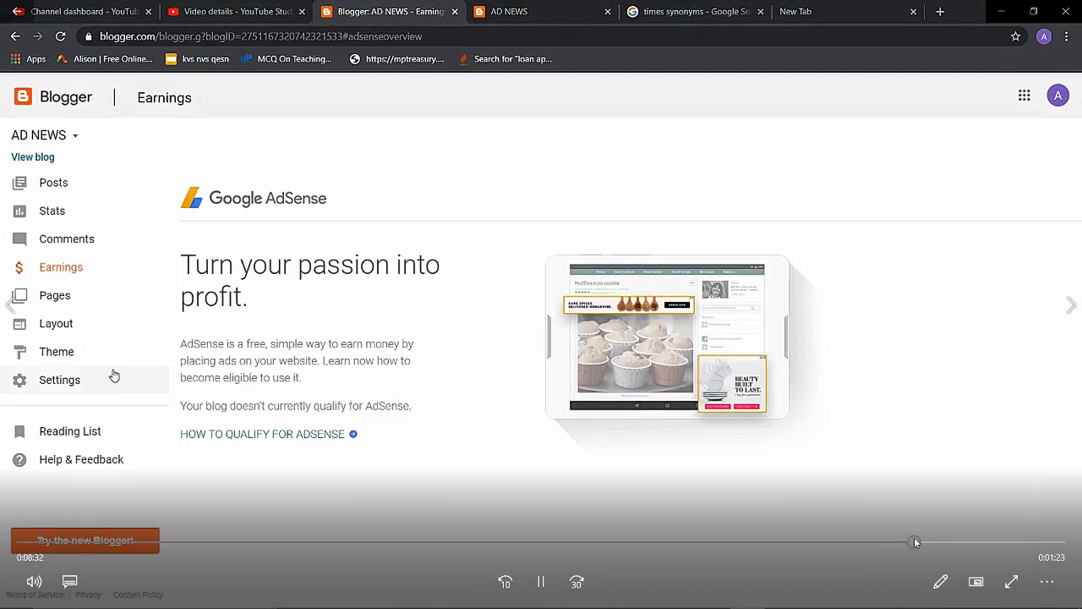
pyautogui.click(898, 542)
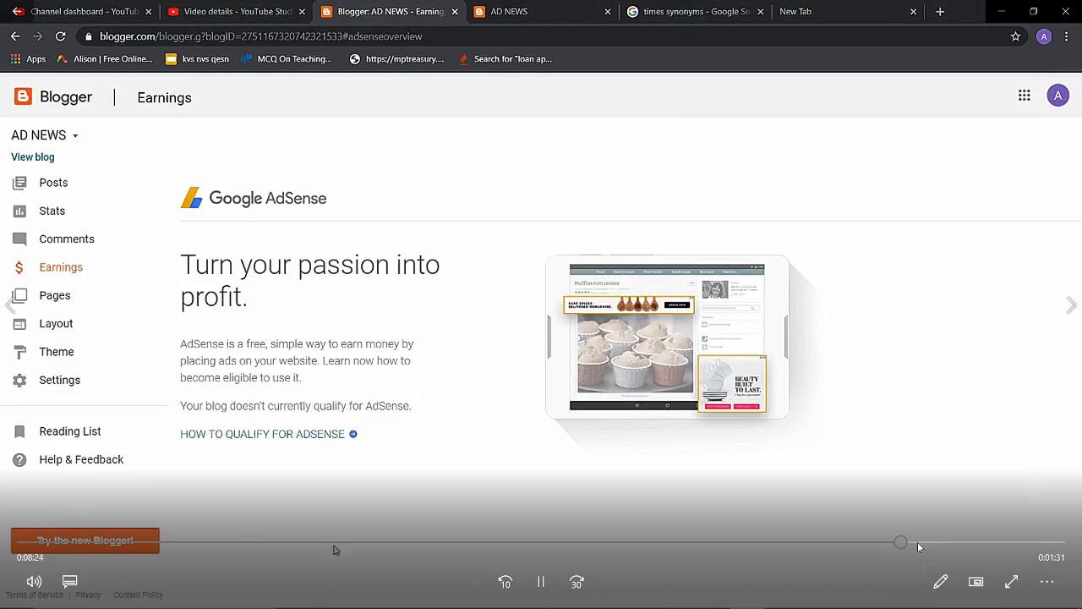
pyautogui.click(920, 543)
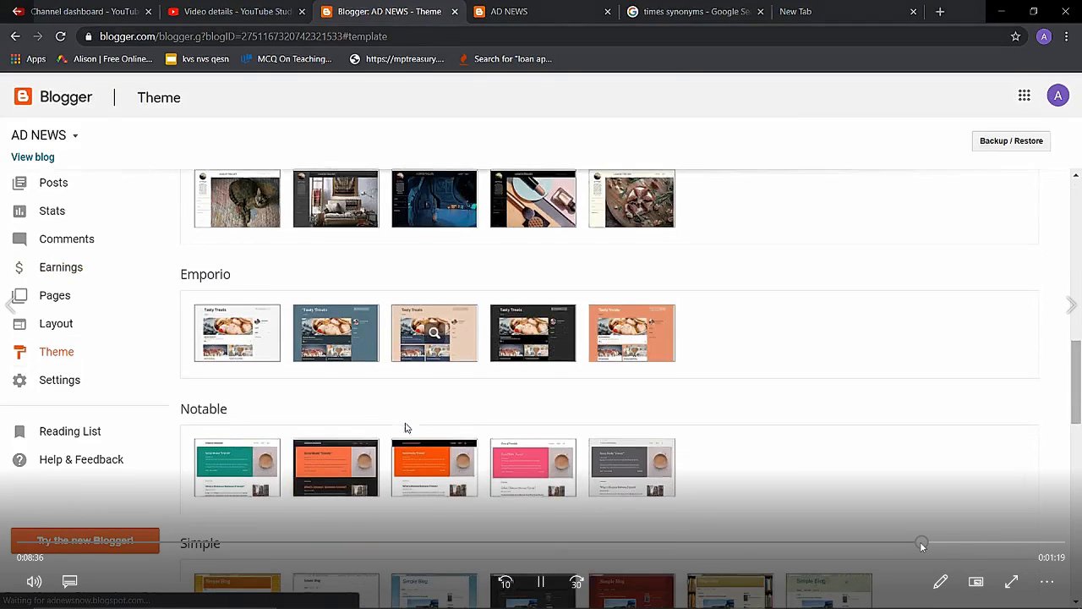
pyautogui.click(940, 542)
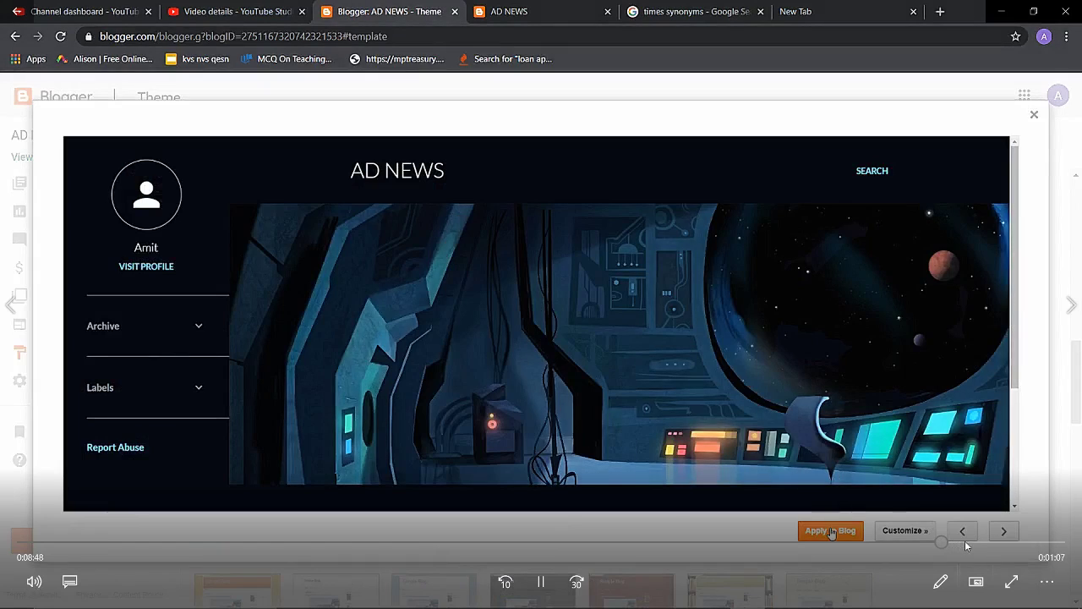
# Skip the recording past the Theme page around 9:08 to the blog's Basic settings between 9:19 and 9:26
pyautogui.click(968, 543)
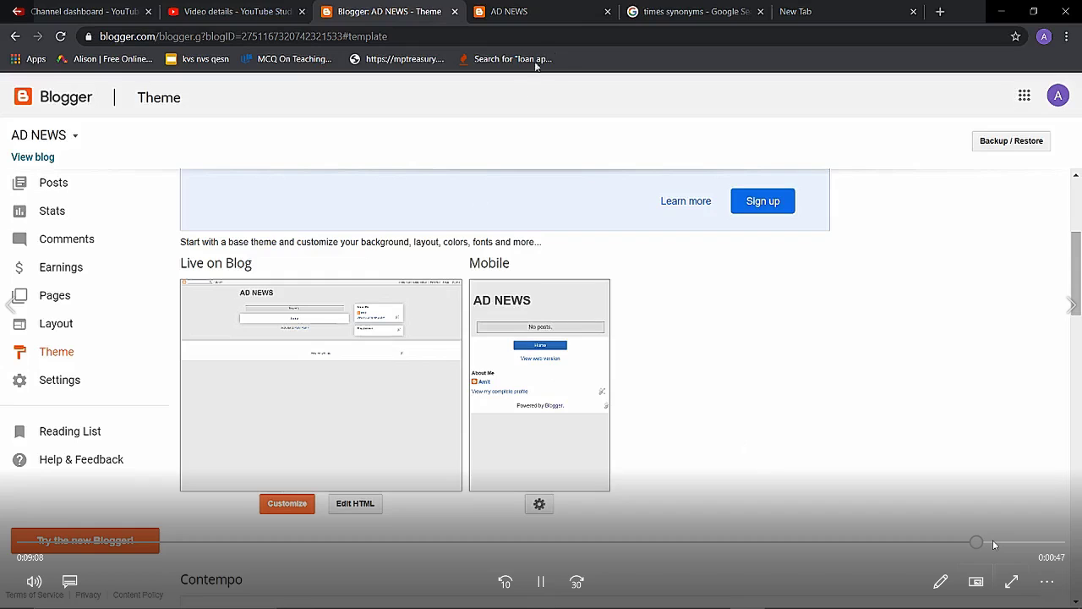
pyautogui.click(994, 543)
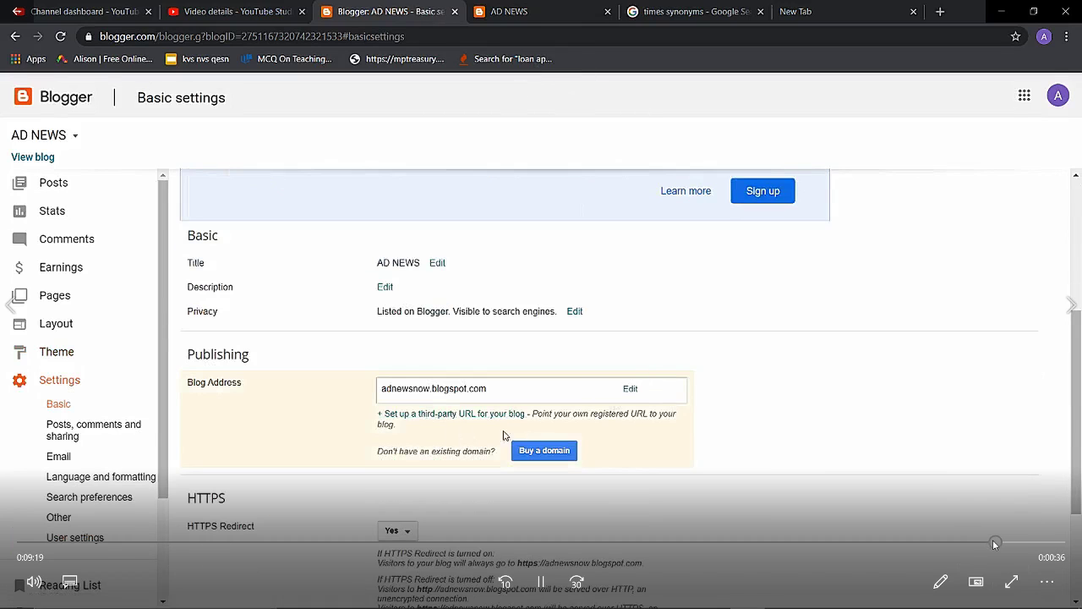
pyautogui.click(1007, 541)
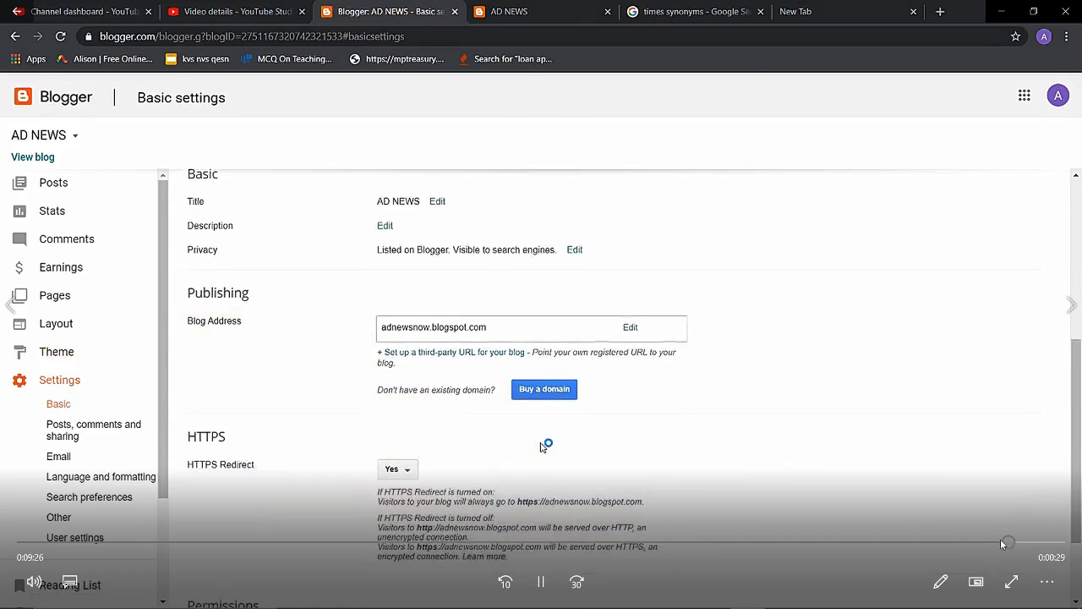
# Replay the blog address part of the Basic settings and skip on to the Permissions section at 9:37 and the view at 9:44
pyautogui.click(982, 543)
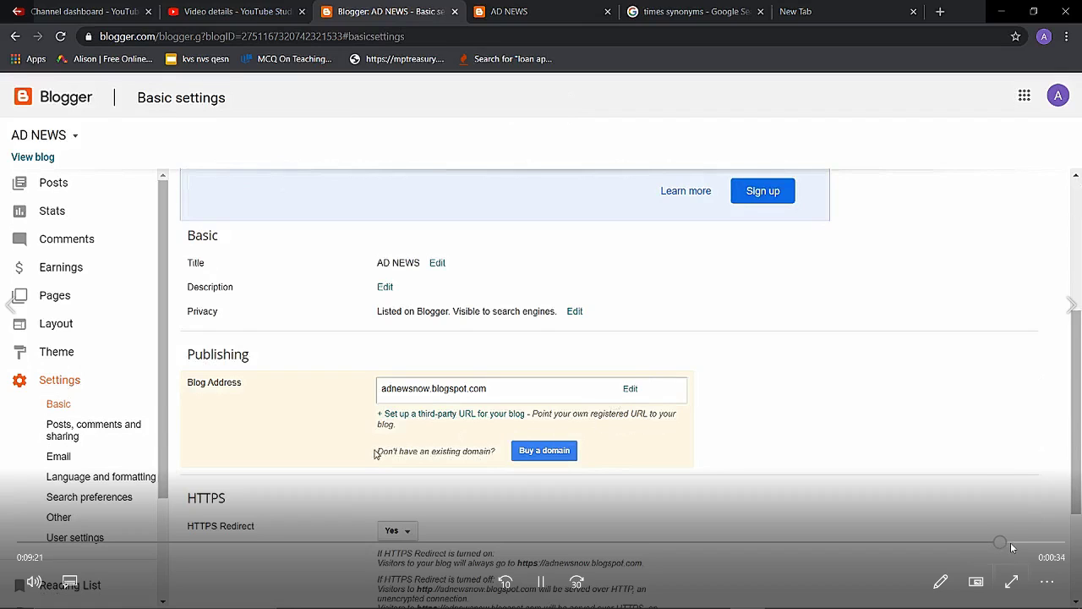
pyautogui.click(1010, 541)
pyautogui.click(1025, 542)
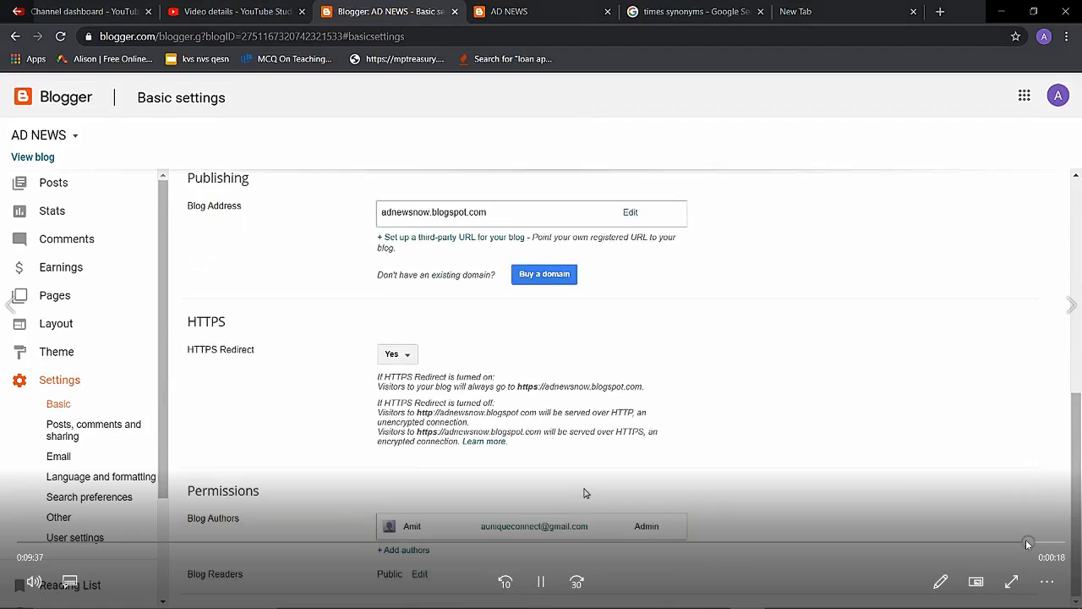
pyautogui.click(1038, 544)
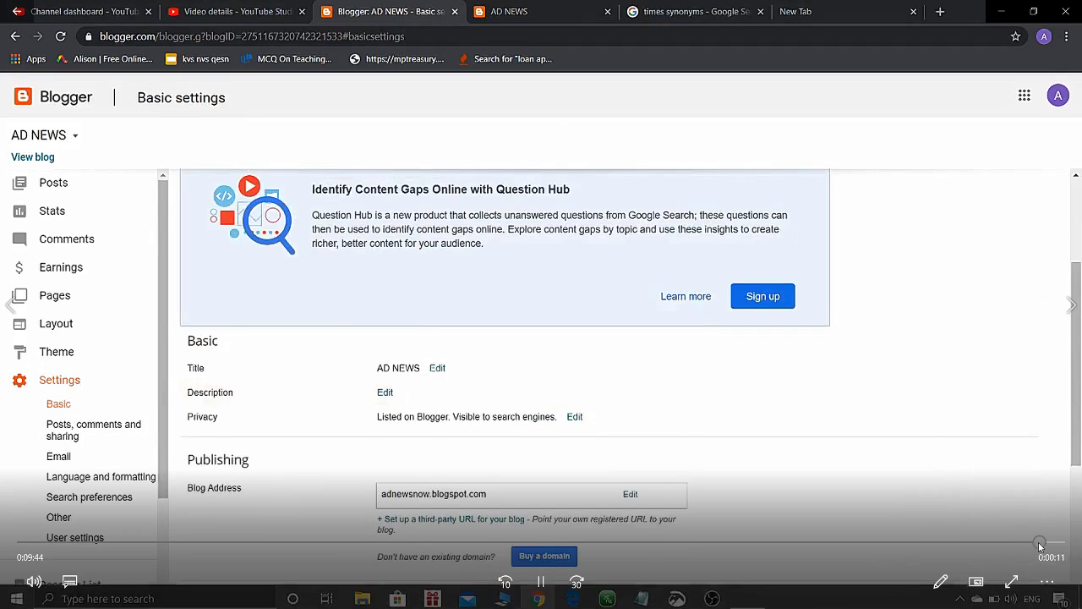
# Rewind the recording from the Permissions section at 9:37 to replay the Publishing settings with the blog address
pyautogui.click(1027, 542)
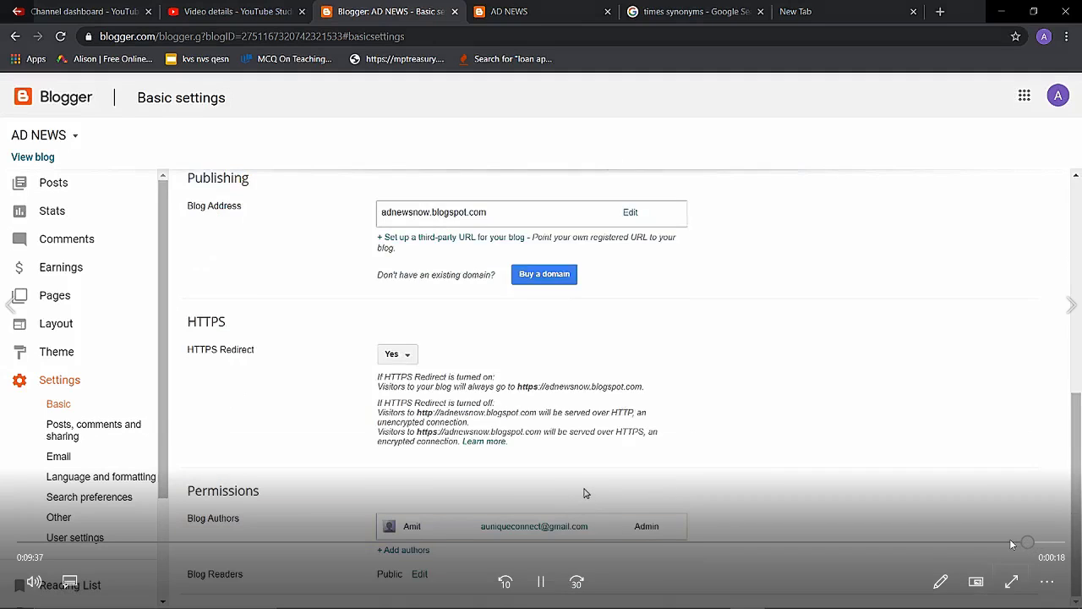
pyautogui.click(1003, 545)
pyautogui.click(996, 546)
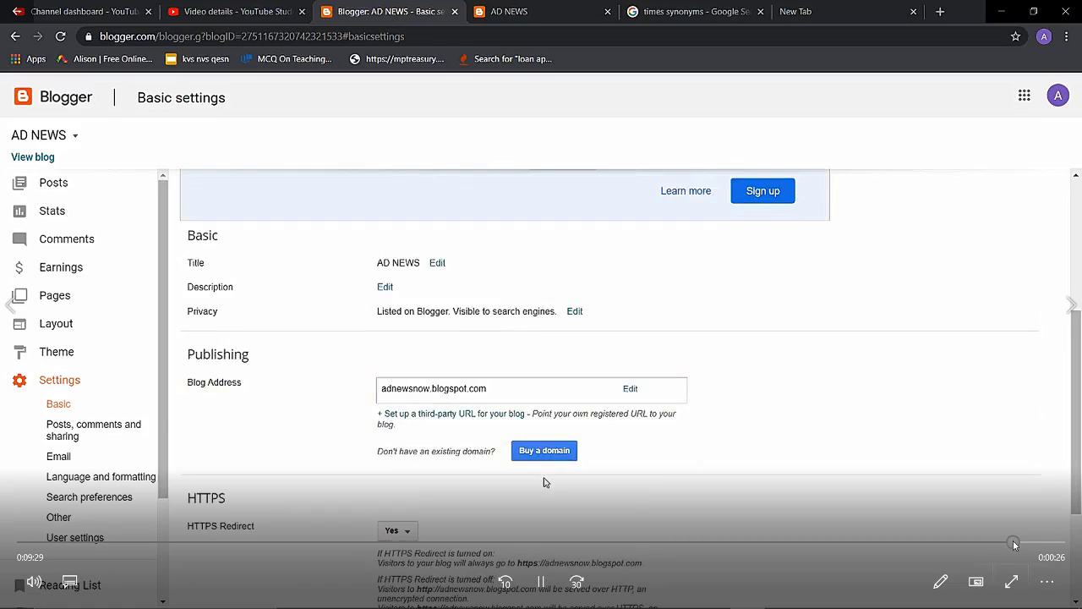
# Skip back and forth through the Basic settings between 9:46 and 9:29, ending at the Publishing section with the domain purchase option
pyautogui.click(1033, 541)
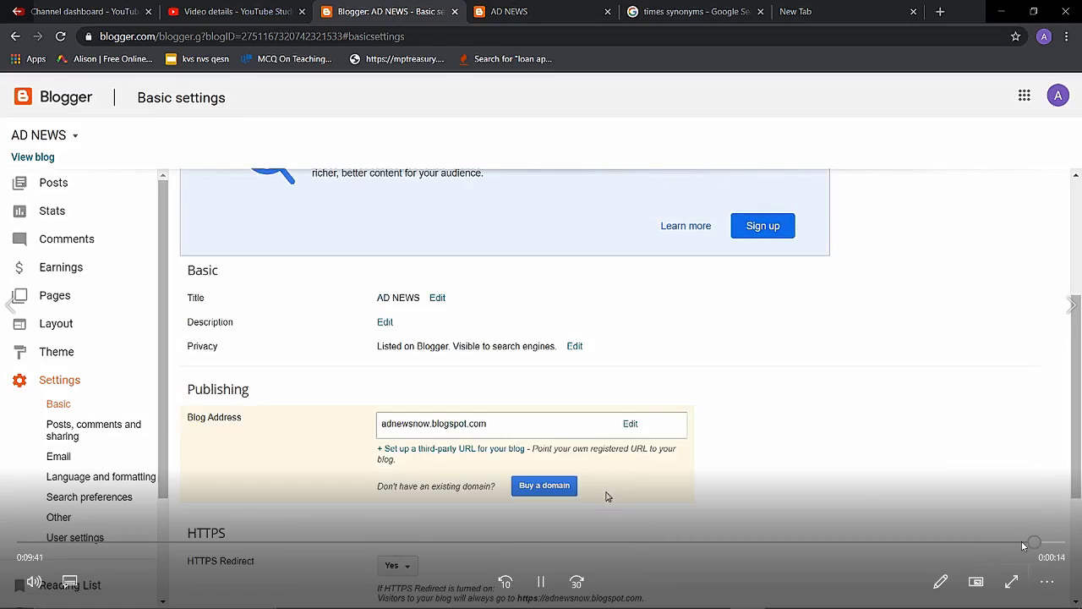
pyautogui.click(1022, 542)
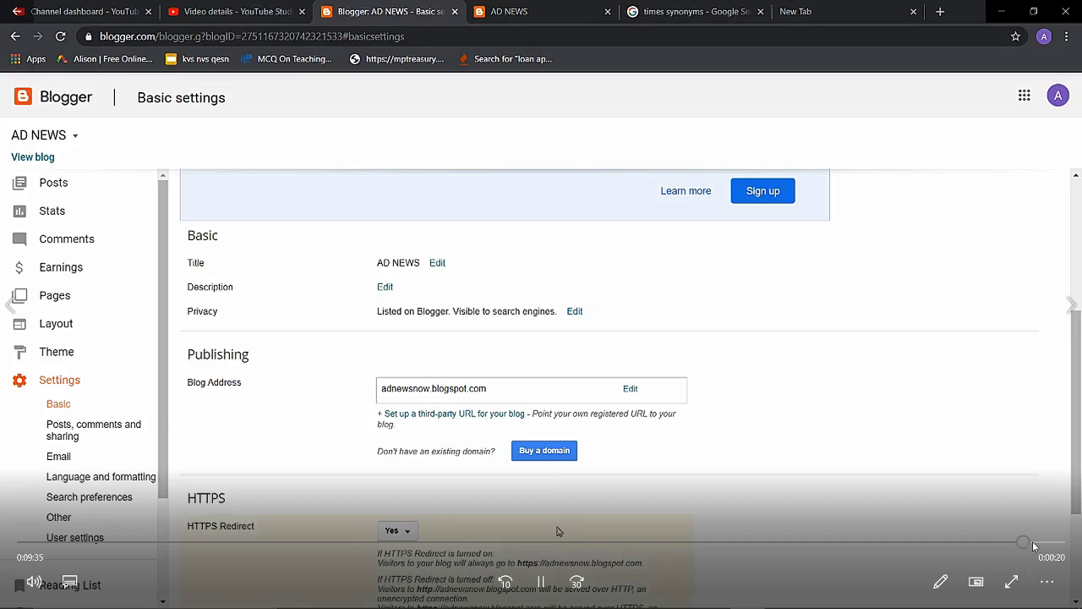
pyautogui.click(1039, 542)
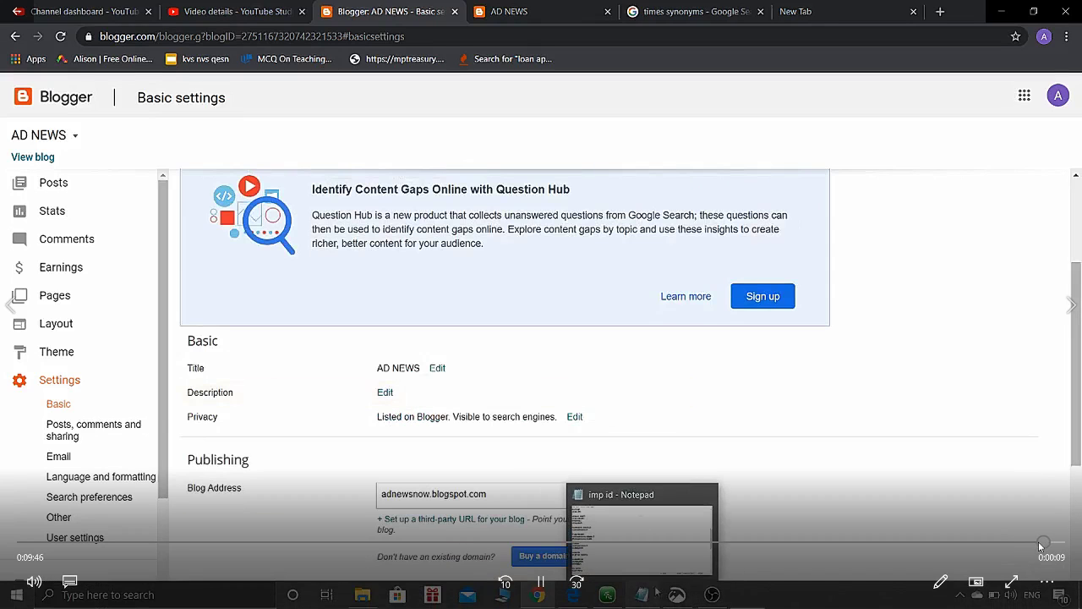
pyautogui.click(1030, 543)
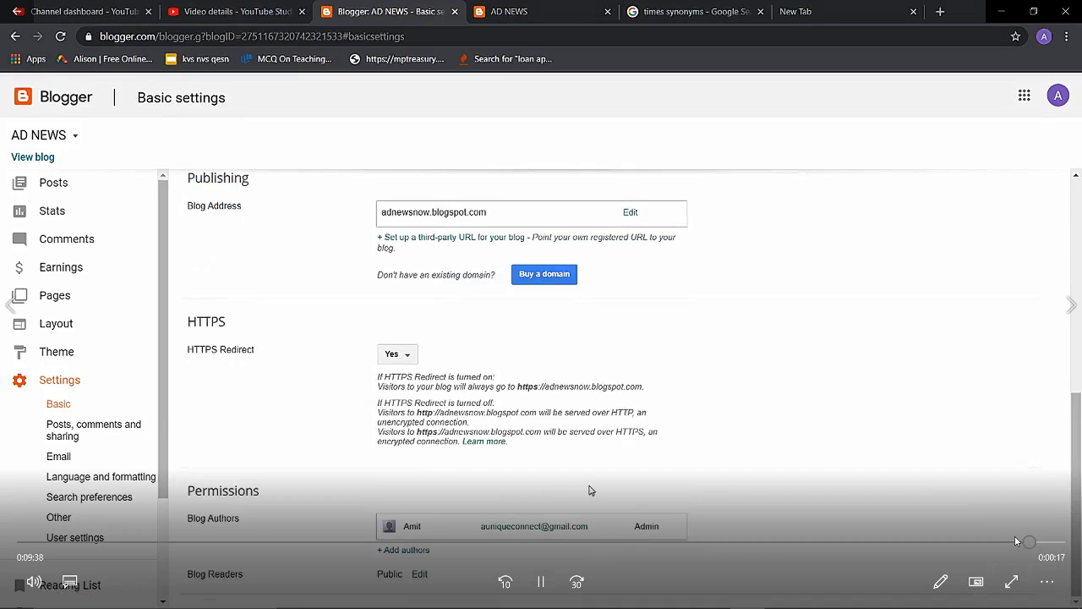
pyautogui.click(1016, 541)
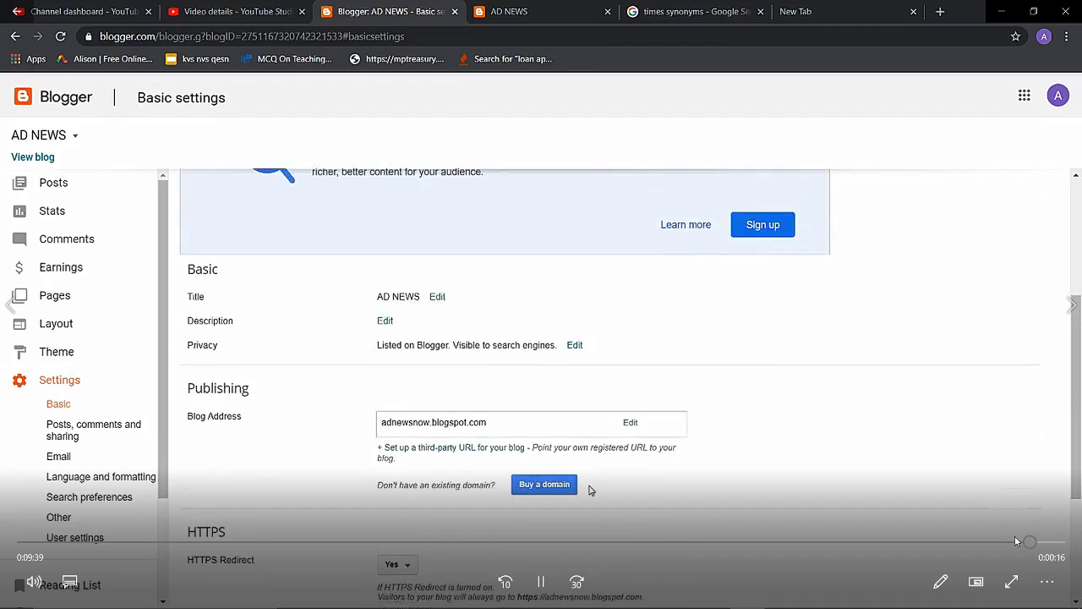
pyautogui.click(1014, 541)
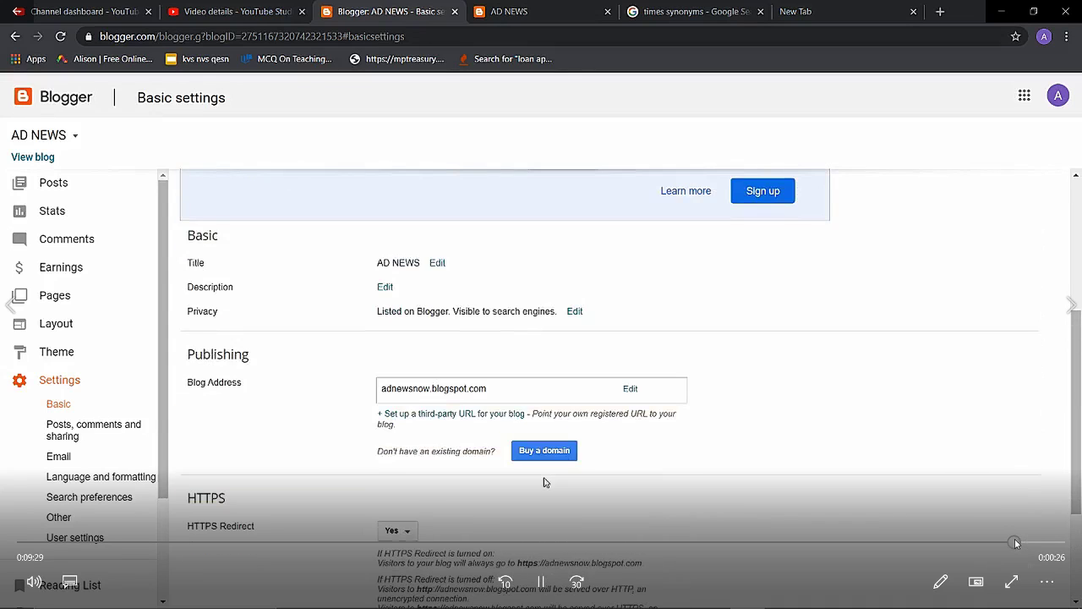